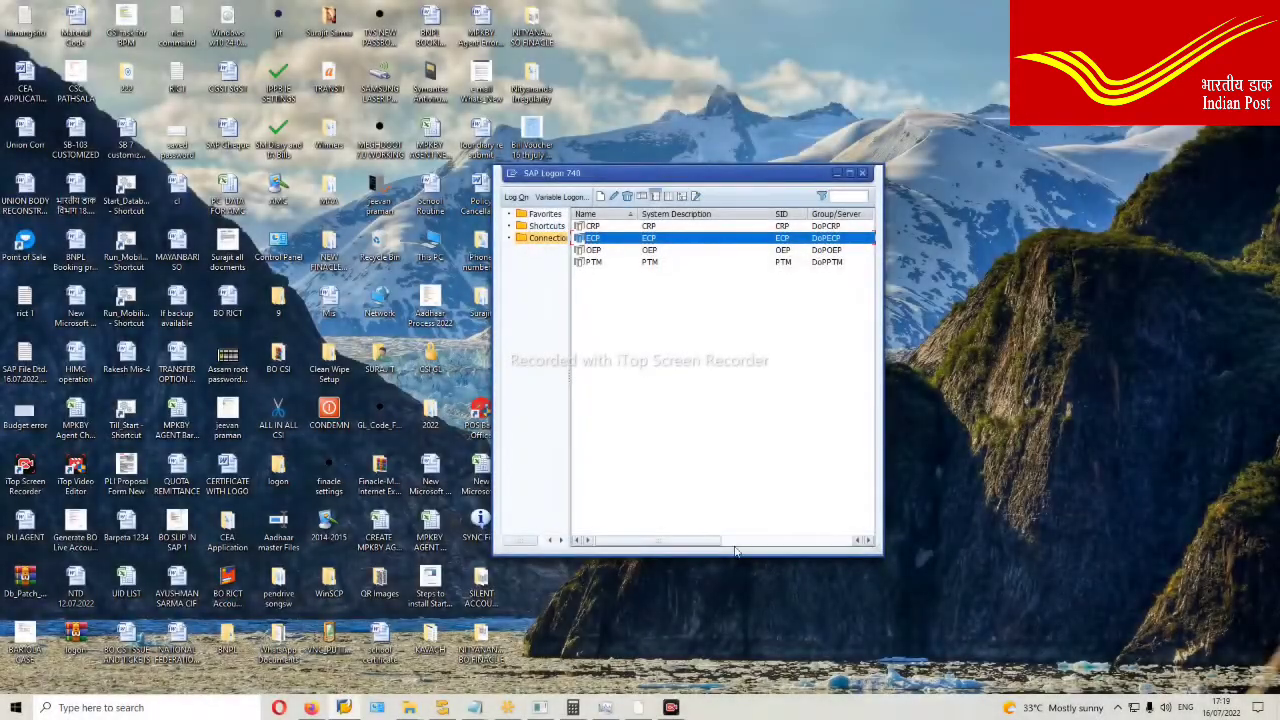
Step: Bring the Material Code List Word document to the front over SAP Logon
click(640, 708)
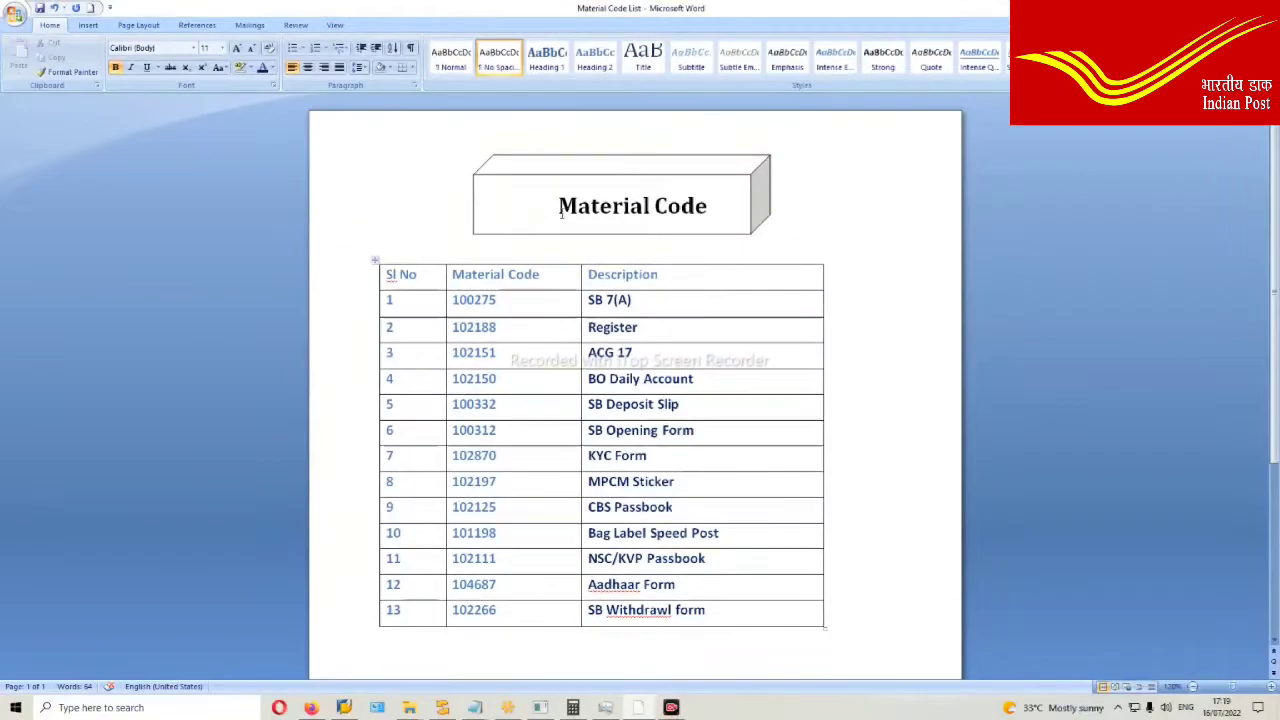
Step: Select the first Material Code cell in the Word table for reference
click(497, 299)
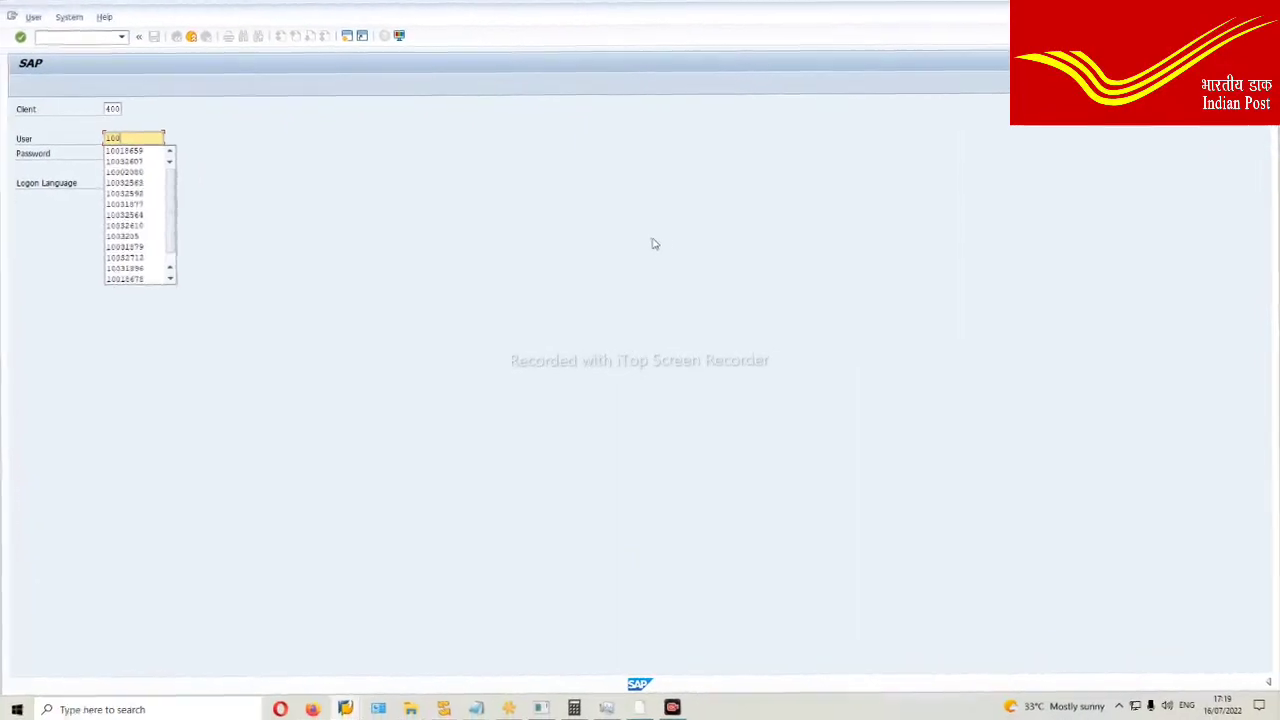
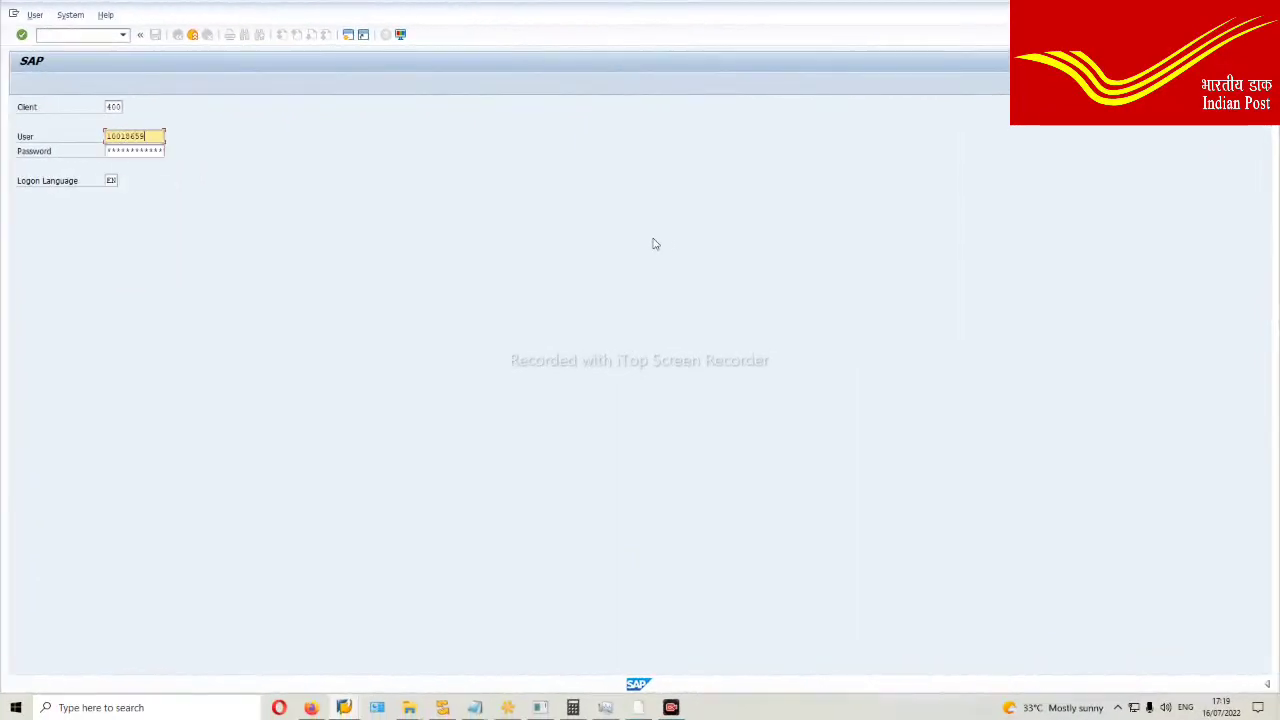
Step: Log on to the ECP system, client 400, with the user ID and password
click(148, 150)
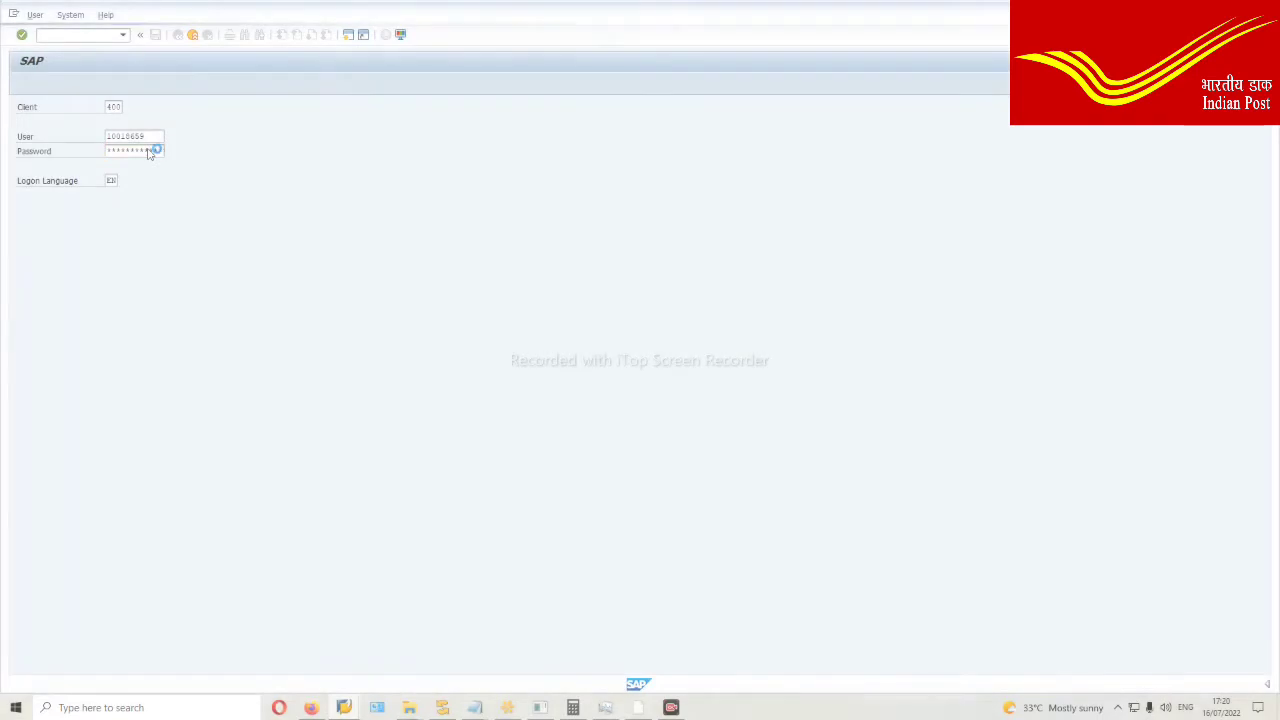
key(Return)
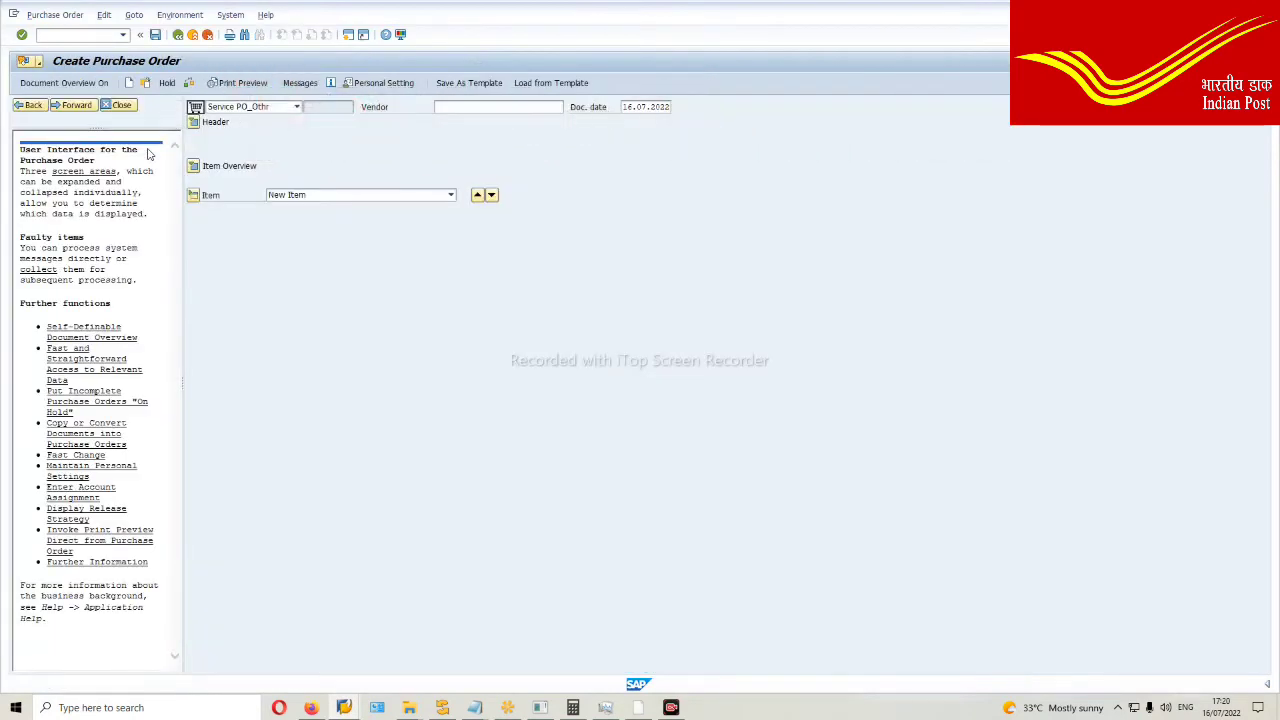
Step: Choose order type Stock Transfer_PSD with supplying plant S0P1
click(296, 107)
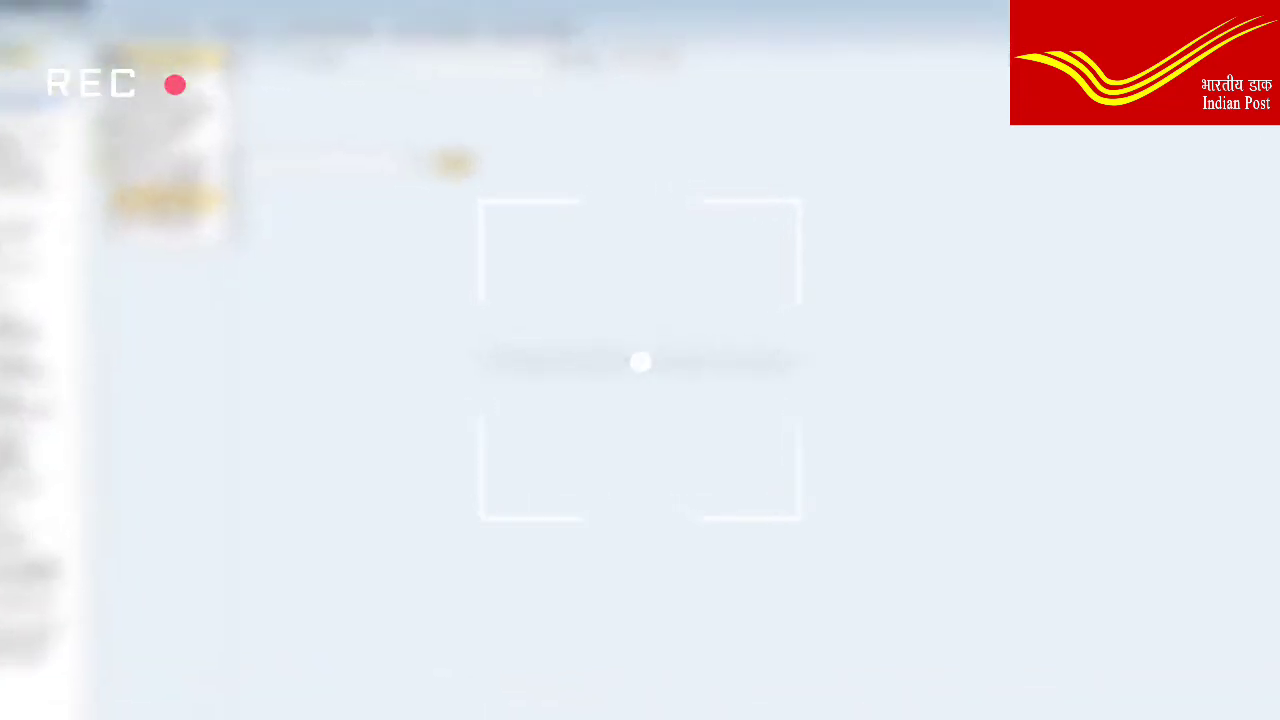
click(255, 229)
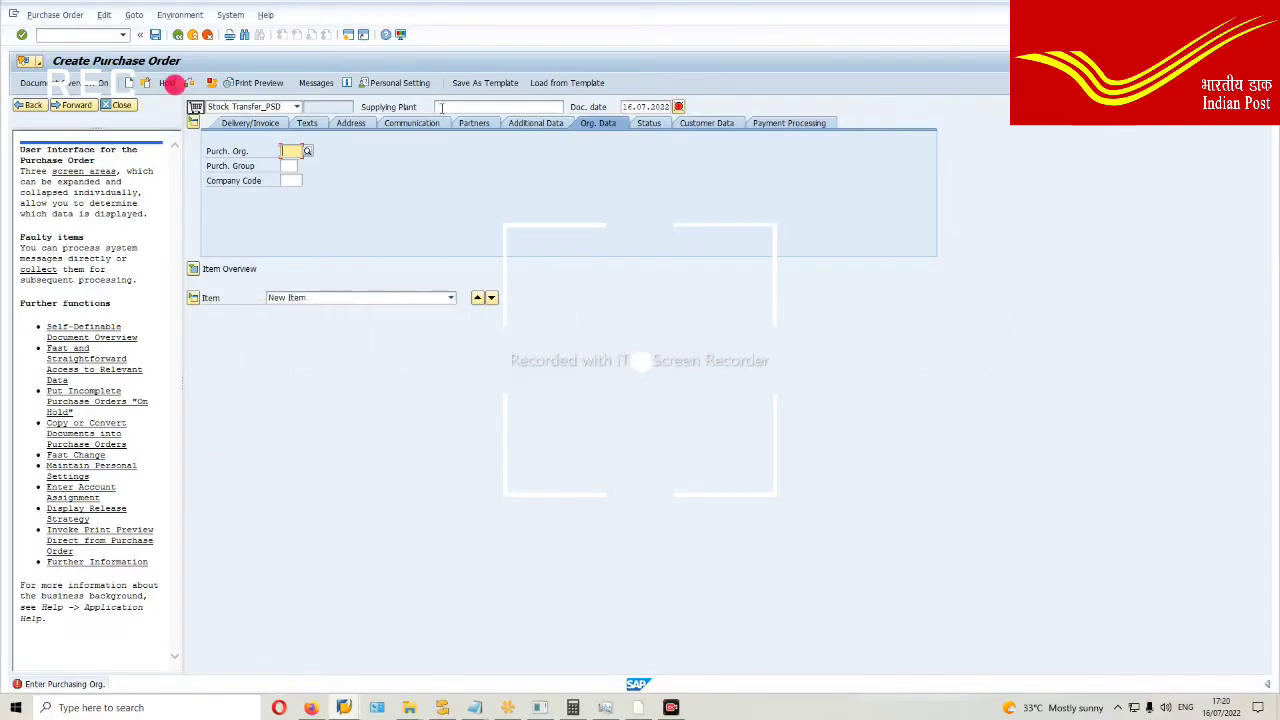
click(443, 107)
text(S)
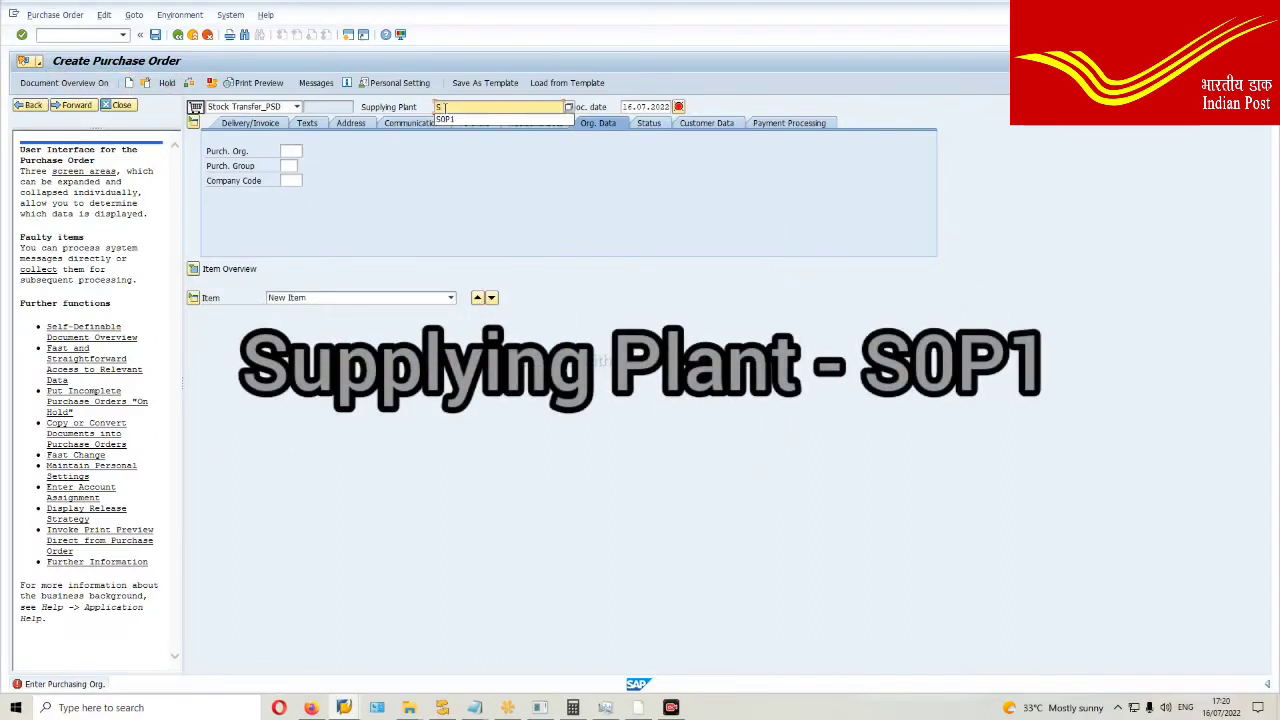
text(0P1)
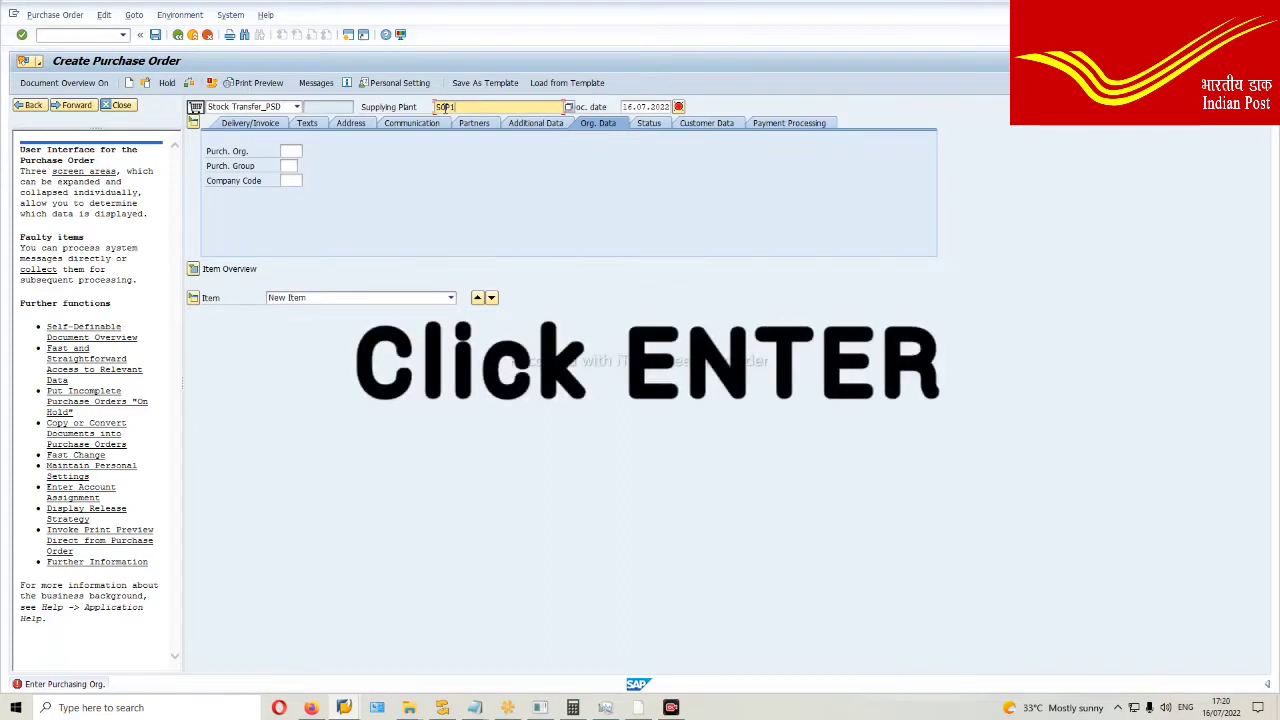
key(Return)
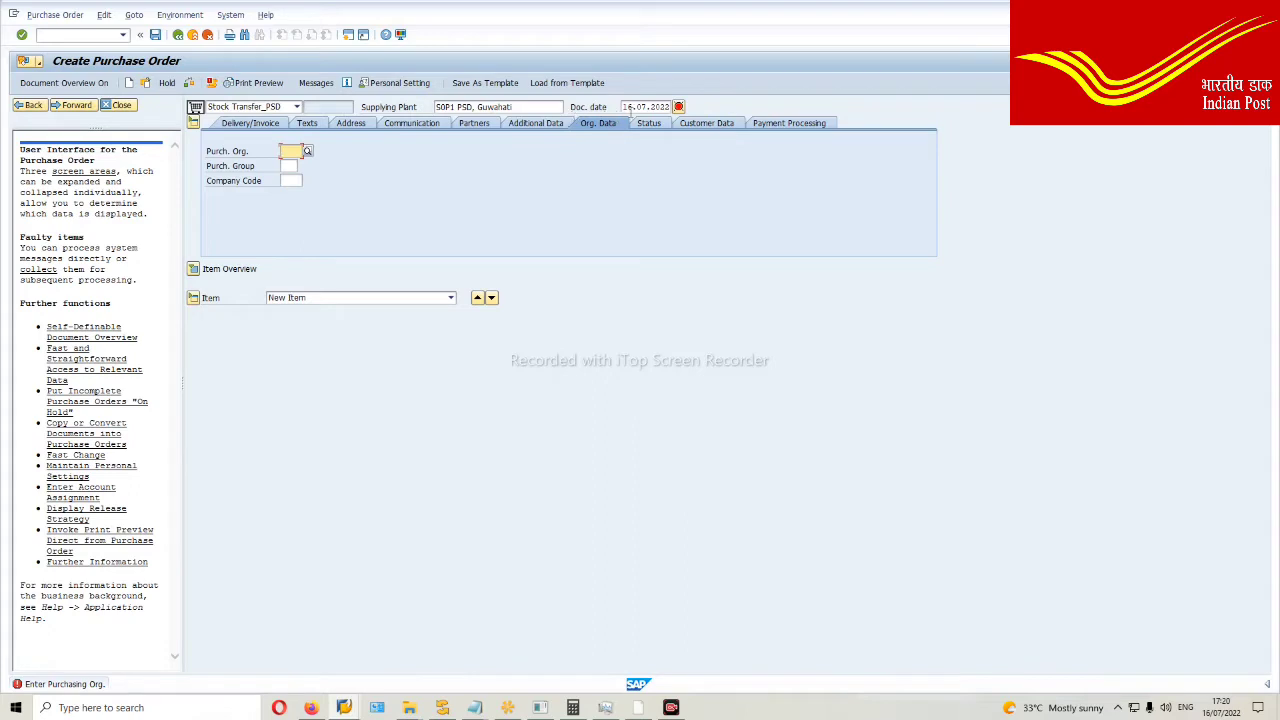
Step: Set purchasing org DOPI, purchasing group 117 and company code DOPI, then expand the item table
click(289, 152)
text(DOPI)
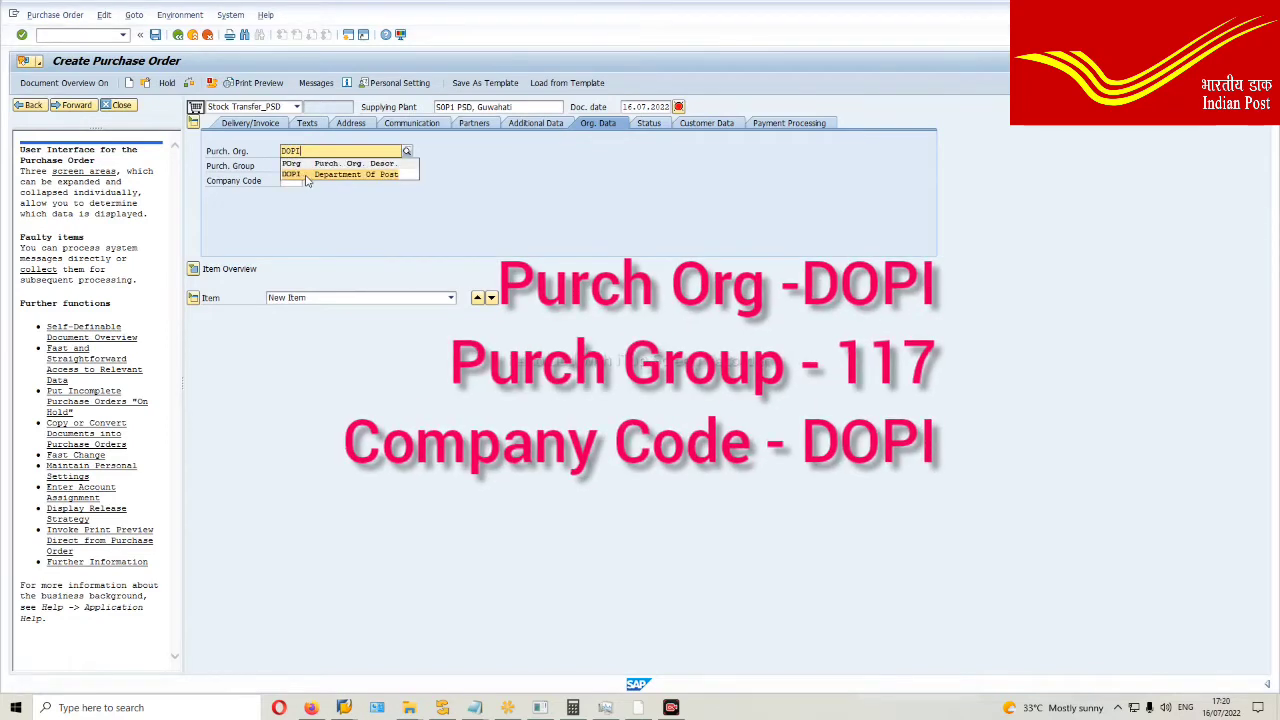
click(307, 176)
click(287, 166)
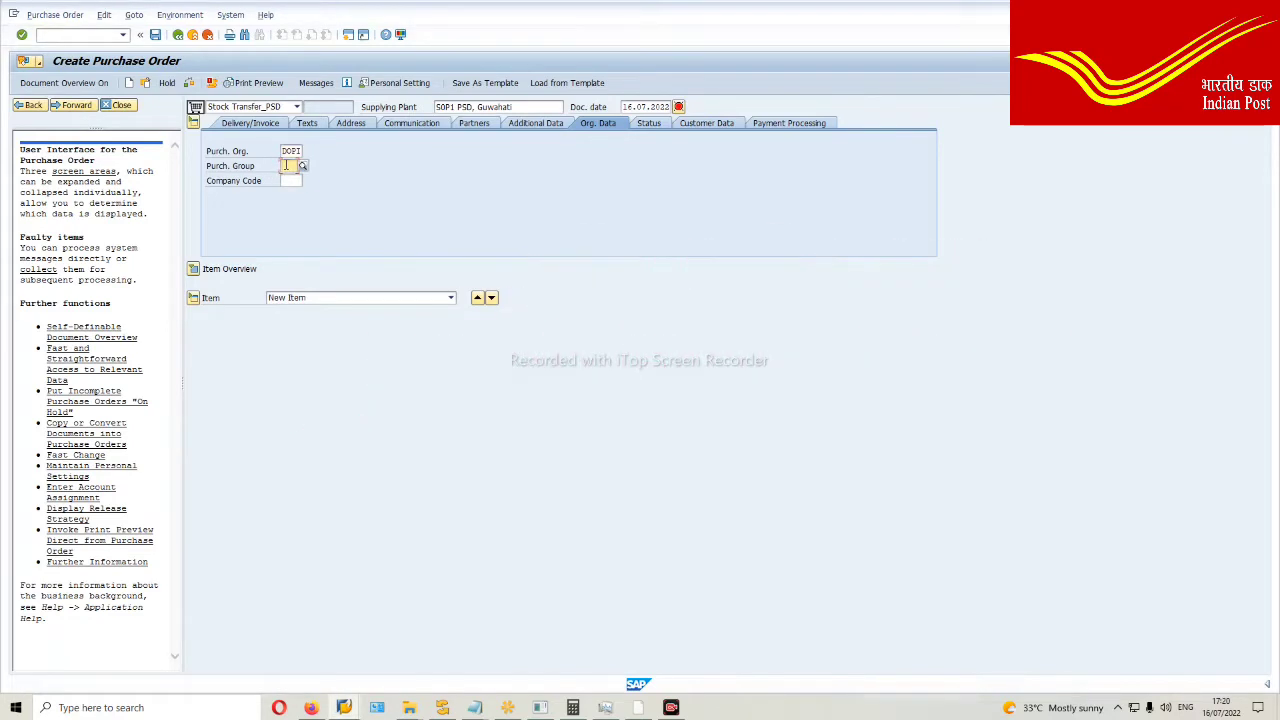
text(L)
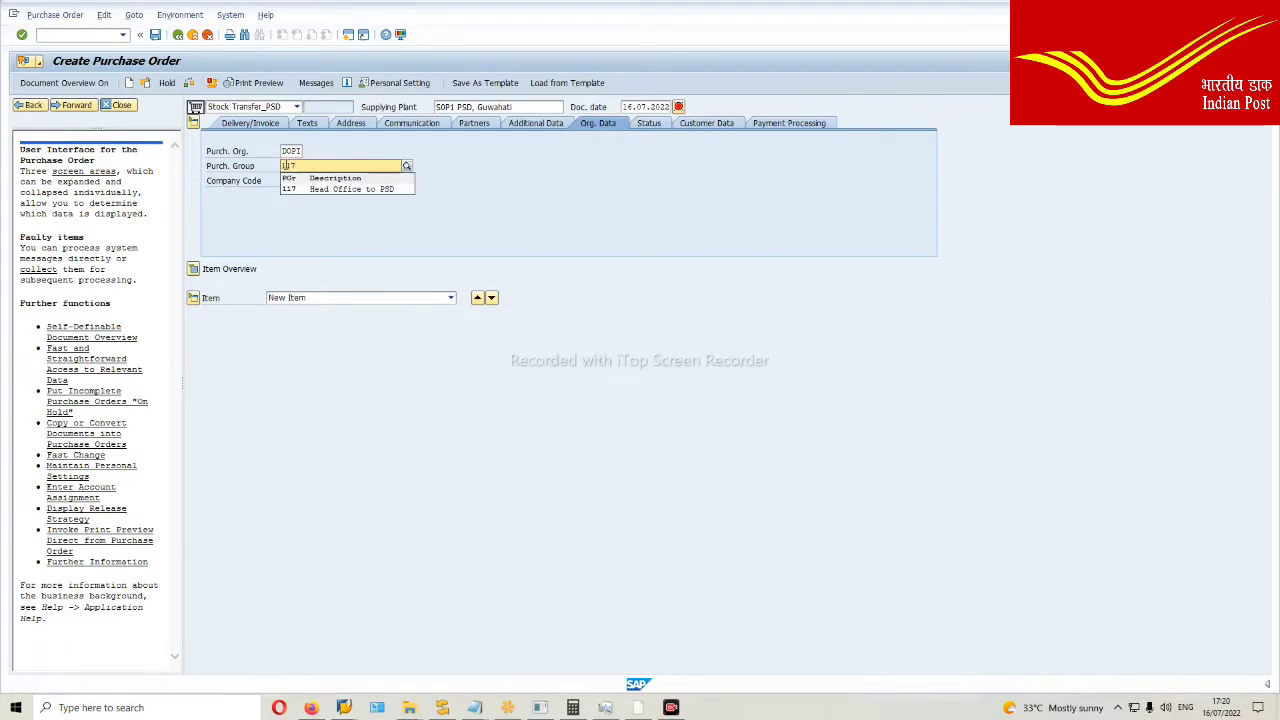
click(303, 190)
click(289, 182)
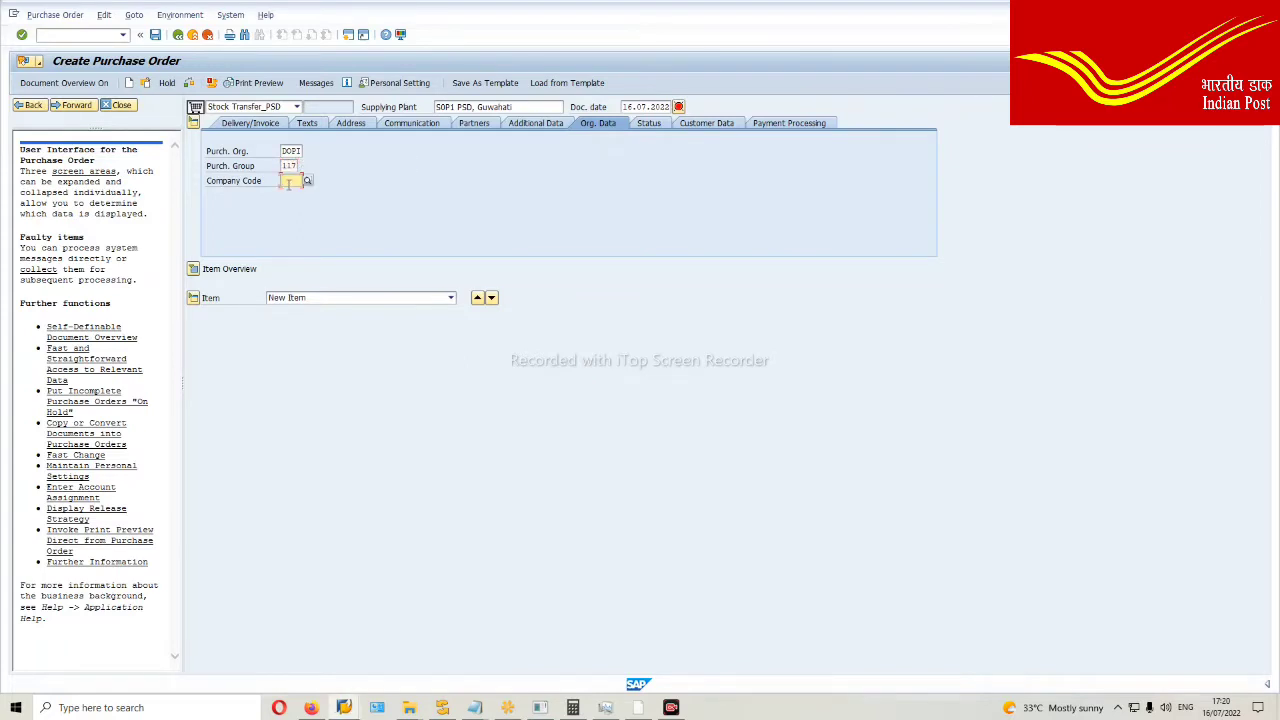
text(DOP)
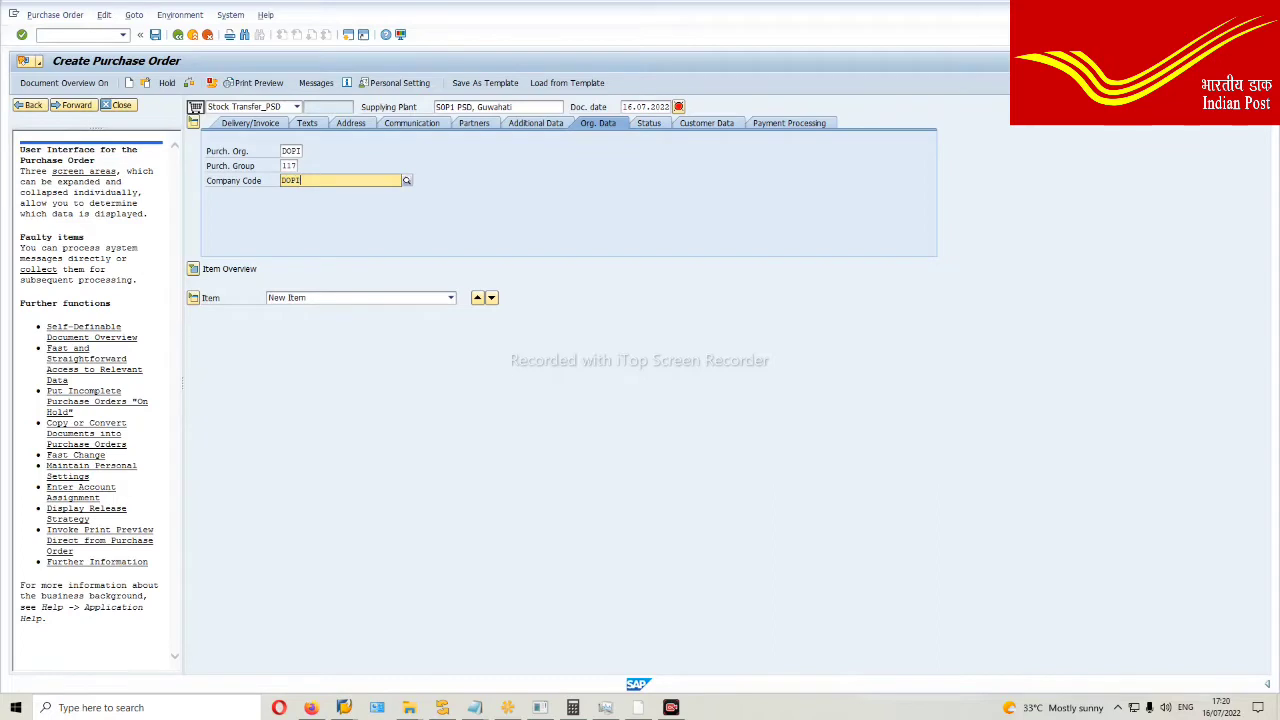
text(I)
click(303, 211)
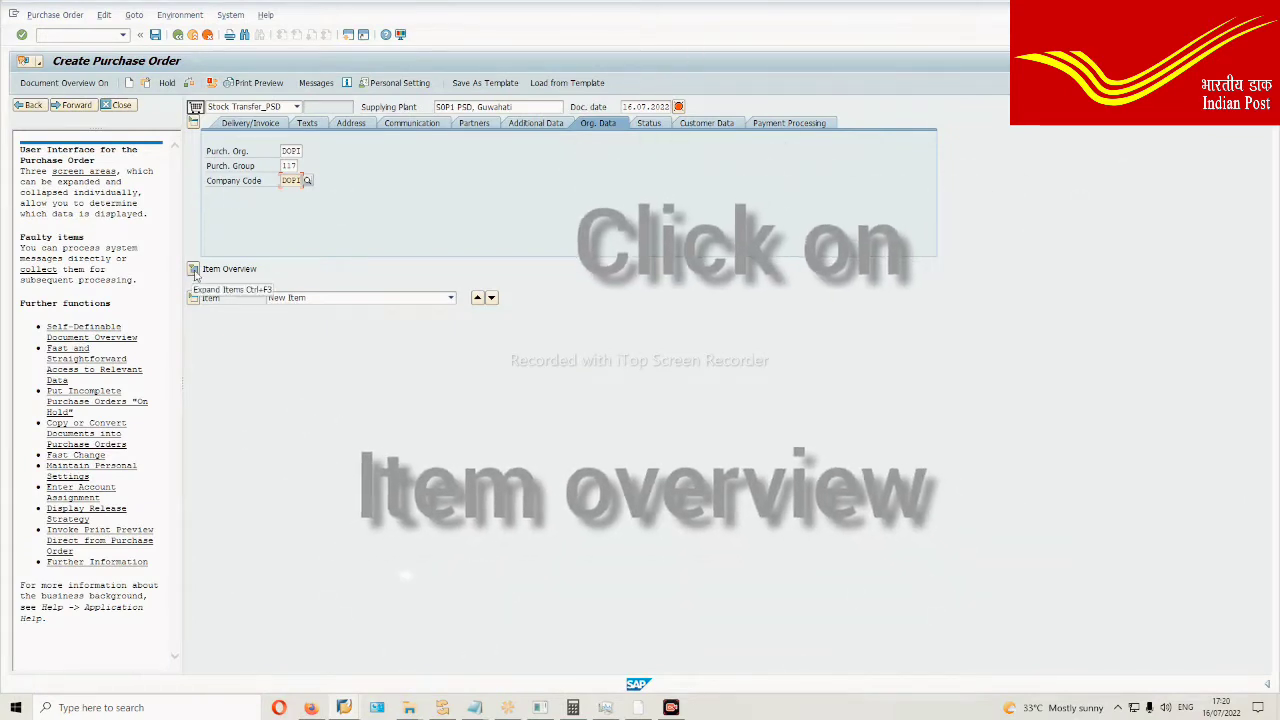
click(195, 272)
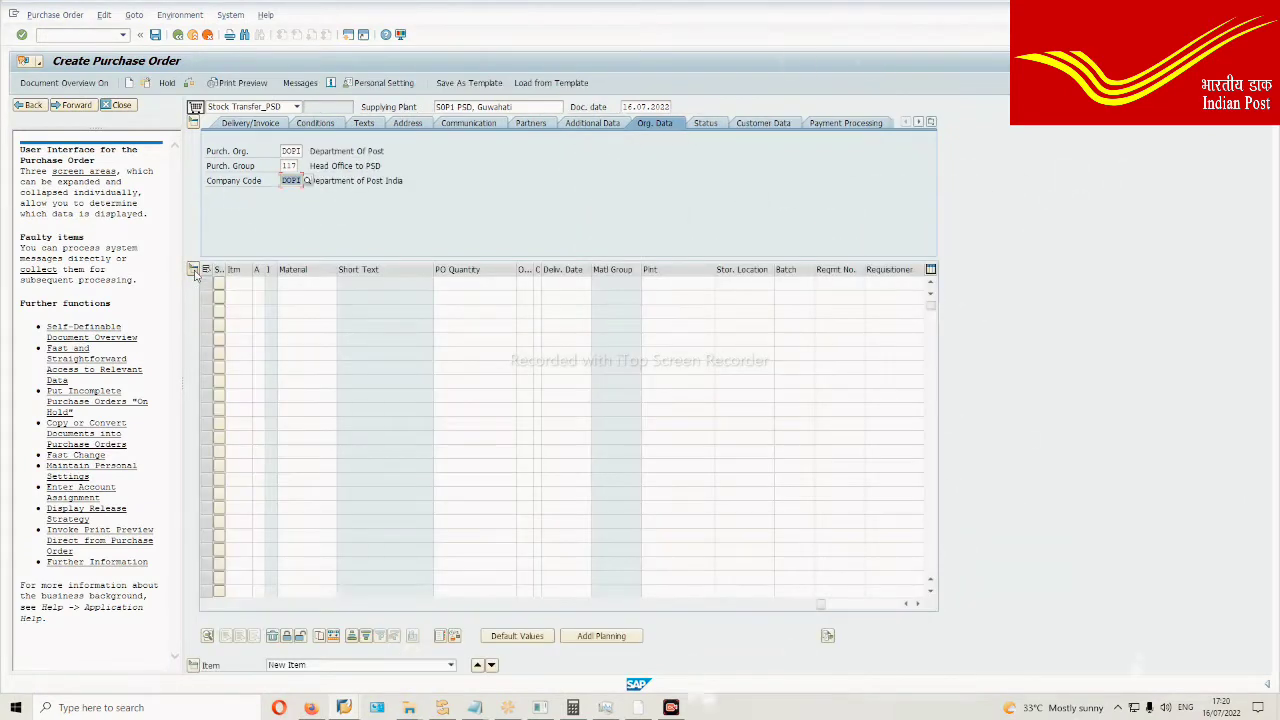
Step: Enter materials 100332, 100312 and 102266 as items 10, 20 and 30, and validate them
click(306, 283)
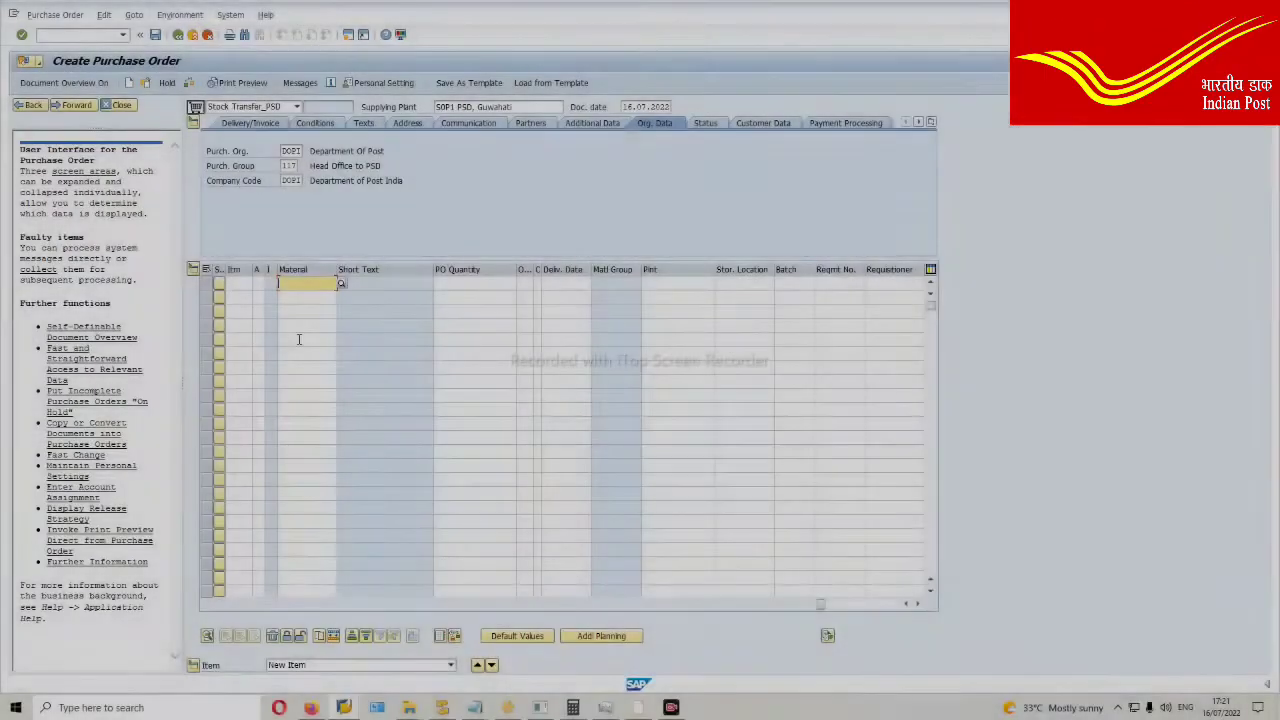
text(100332)
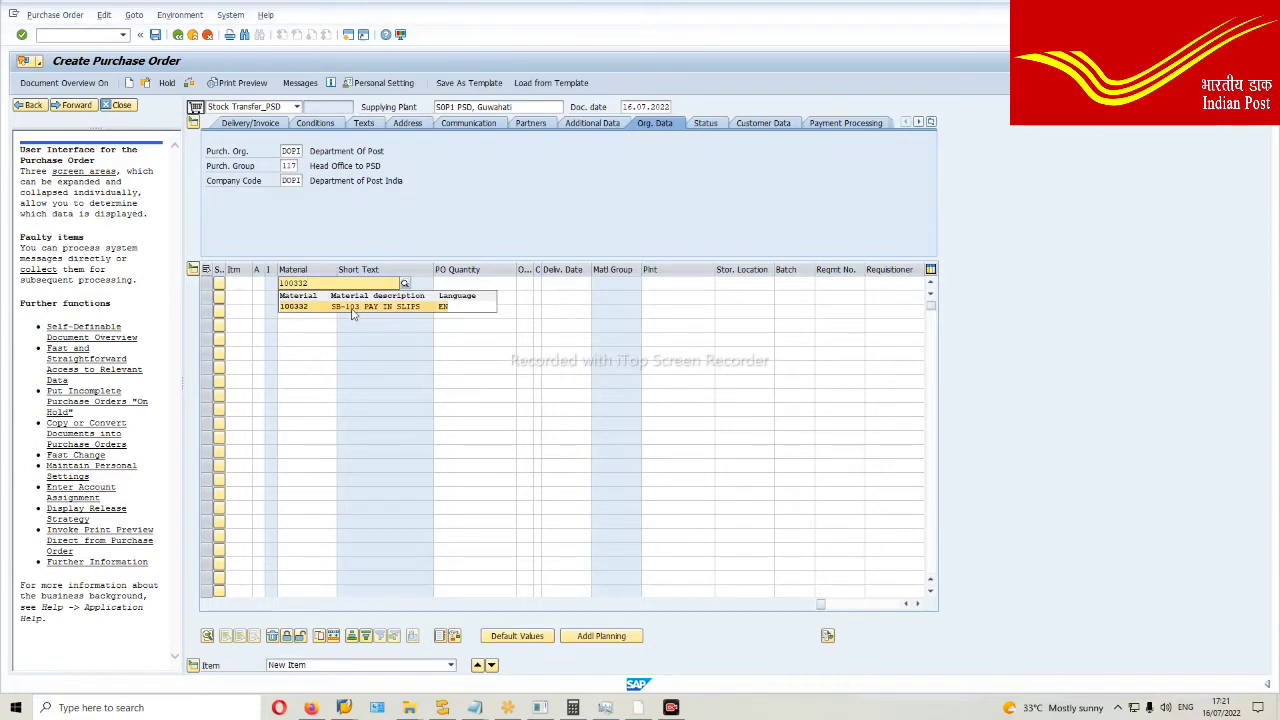
click(325, 307)
click(318, 298)
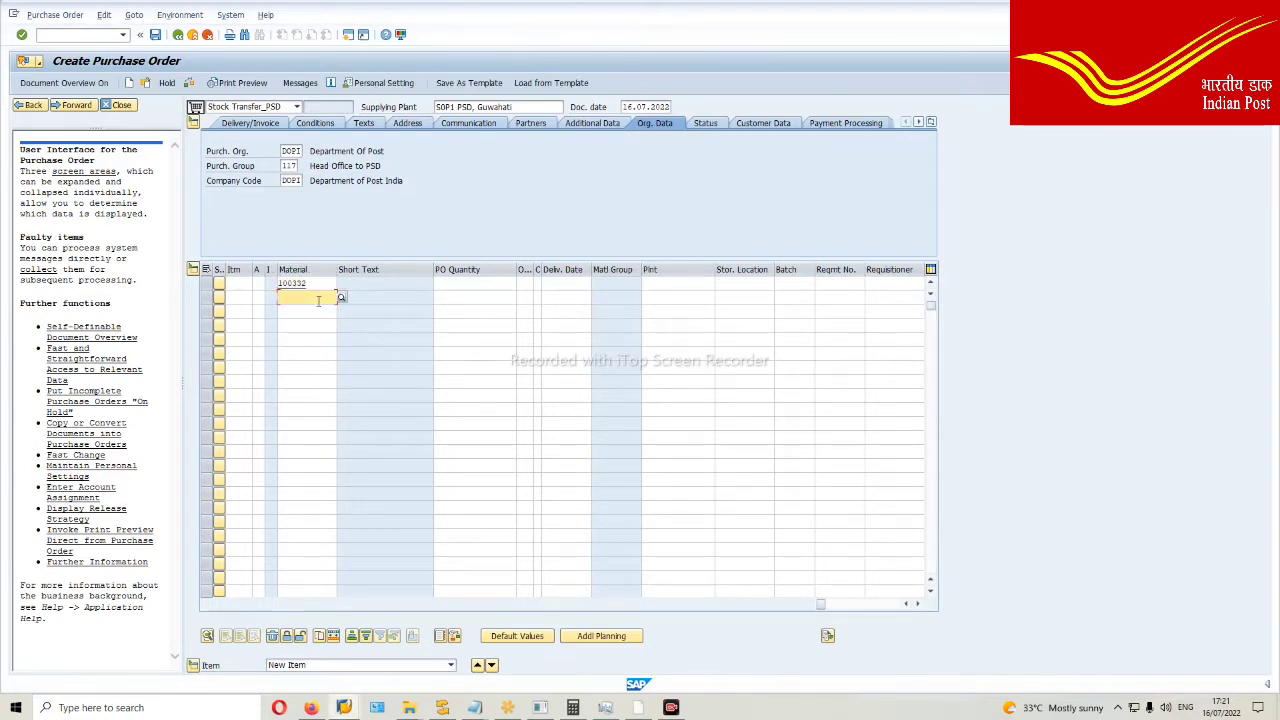
text(100)
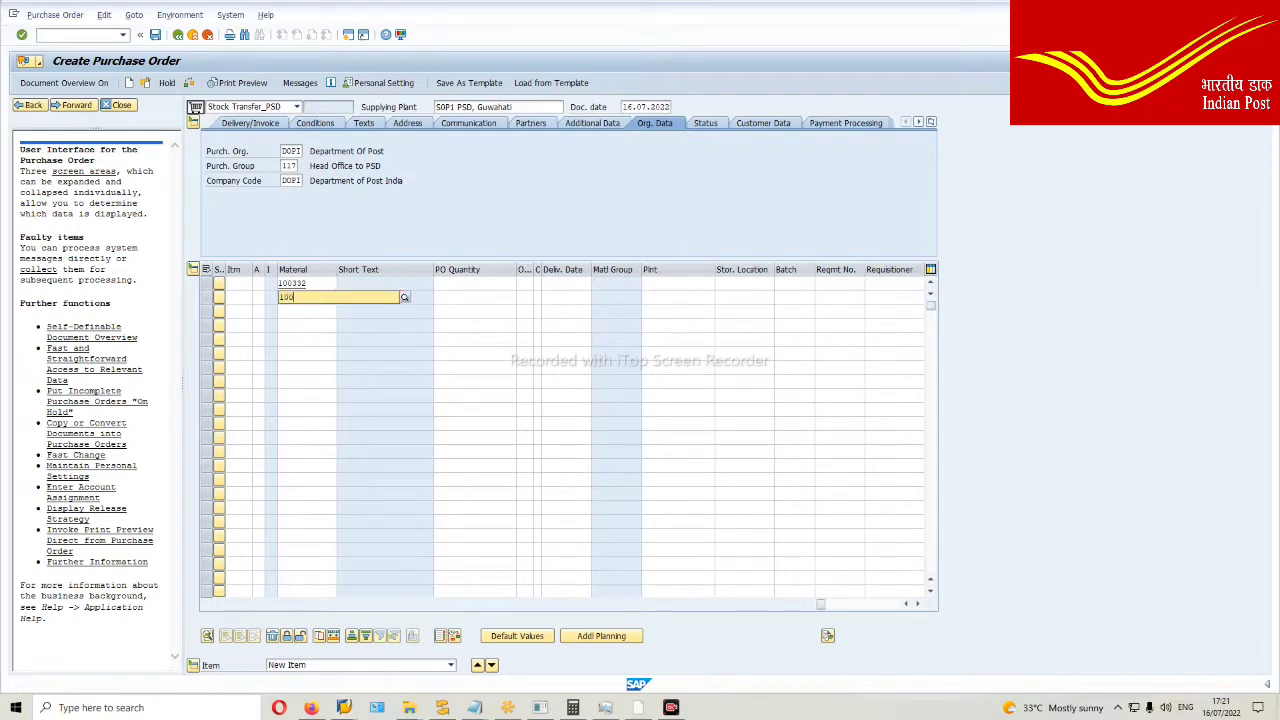
text(312)
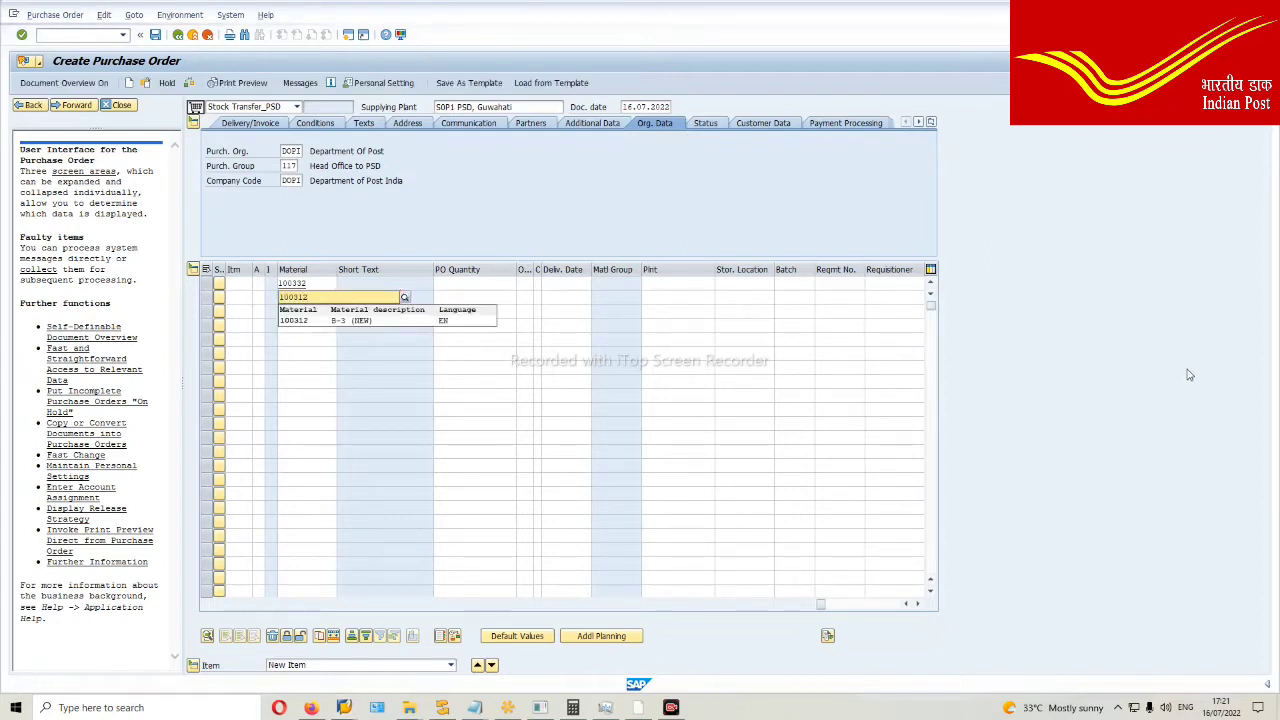
click(370, 328)
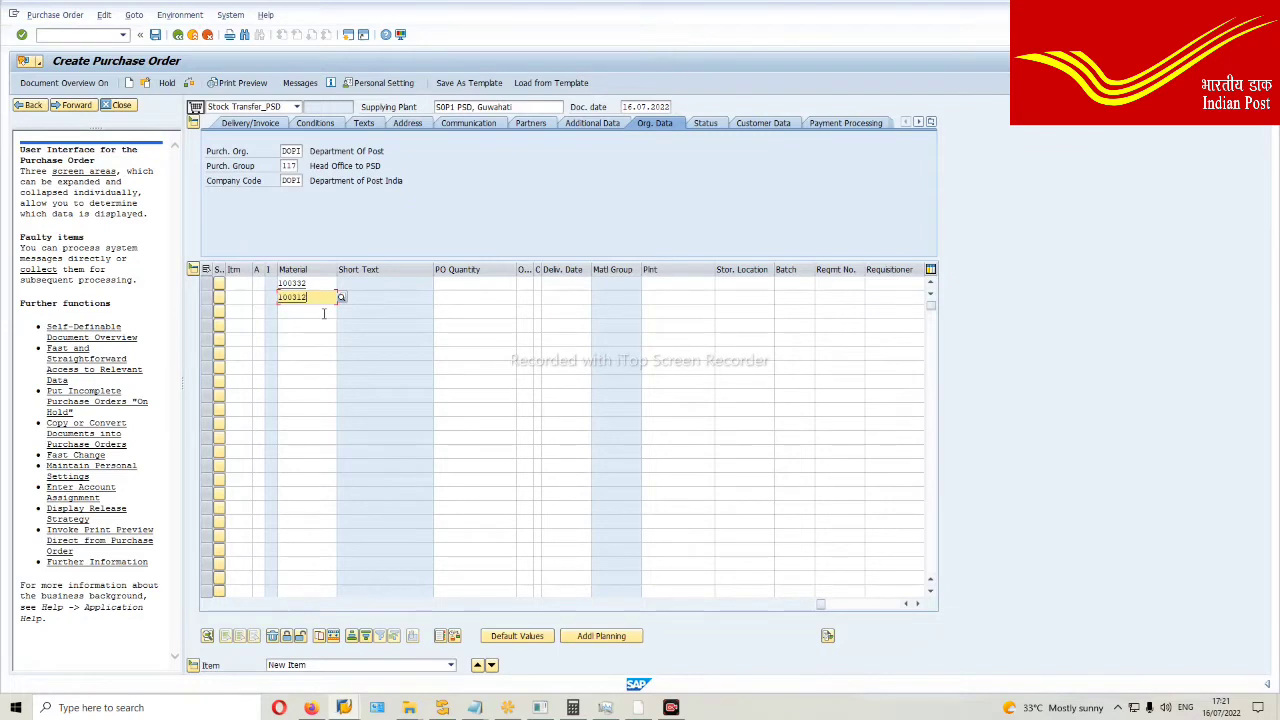
click(324, 311)
text(102266)
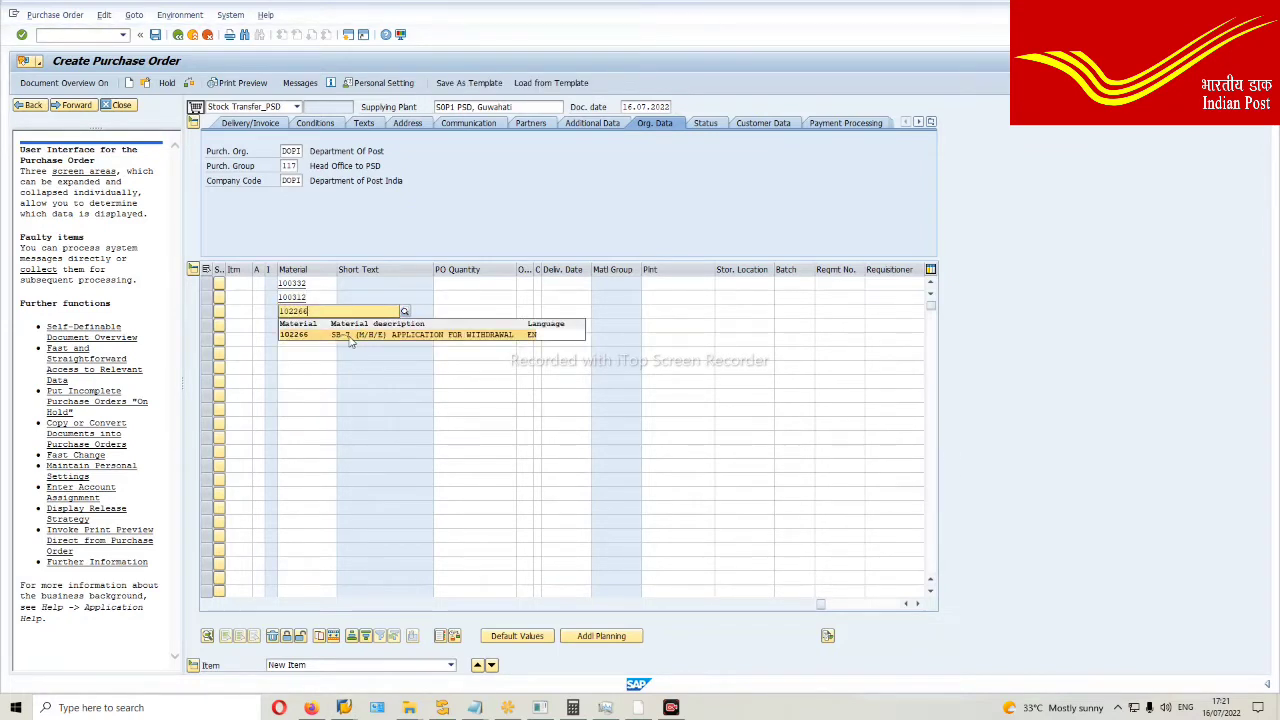
click(353, 336)
click(316, 327)
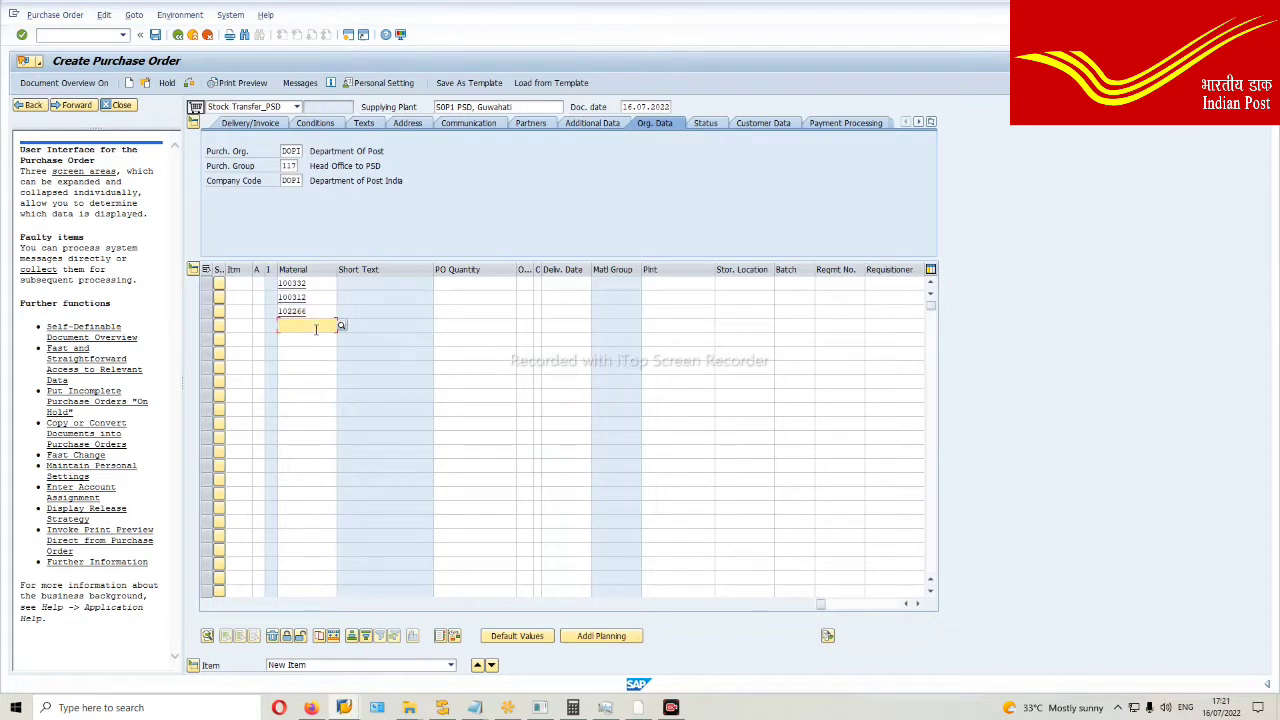
click(313, 286)
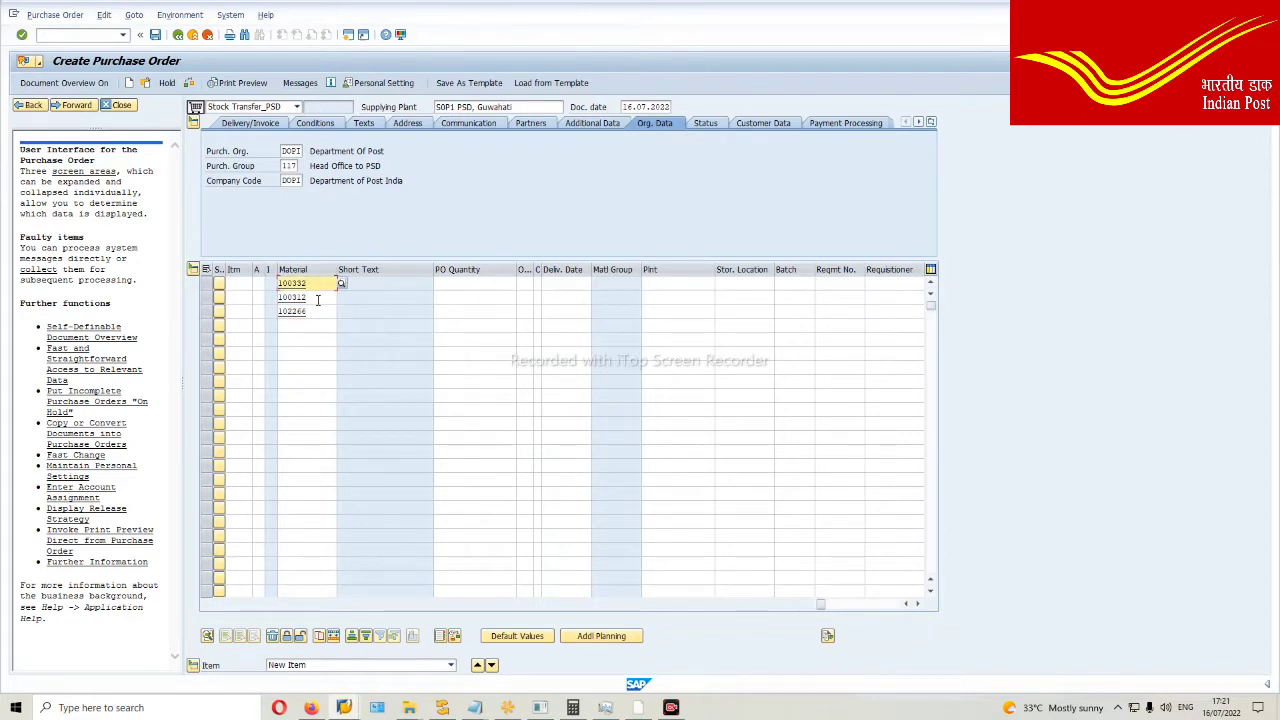
key(Return)
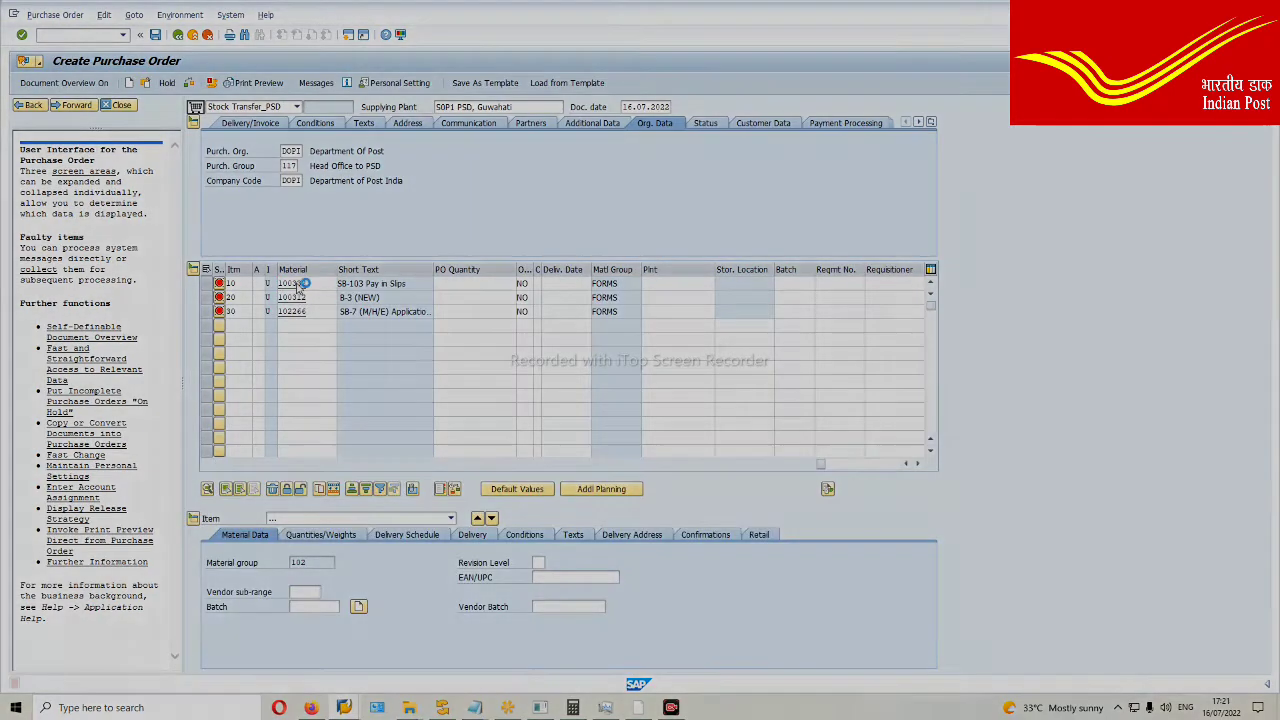
Step: Set item 10's plant to S231 (Barpeta H.O)
click(700, 284)
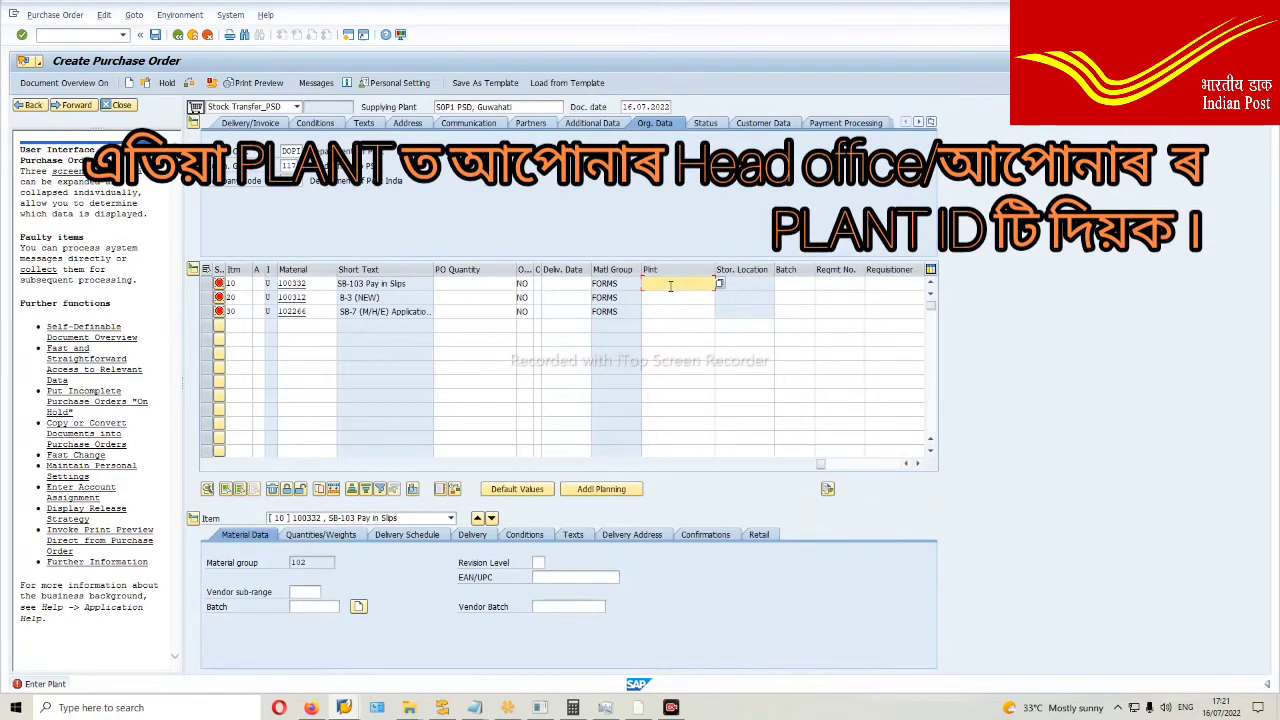
text(S2)
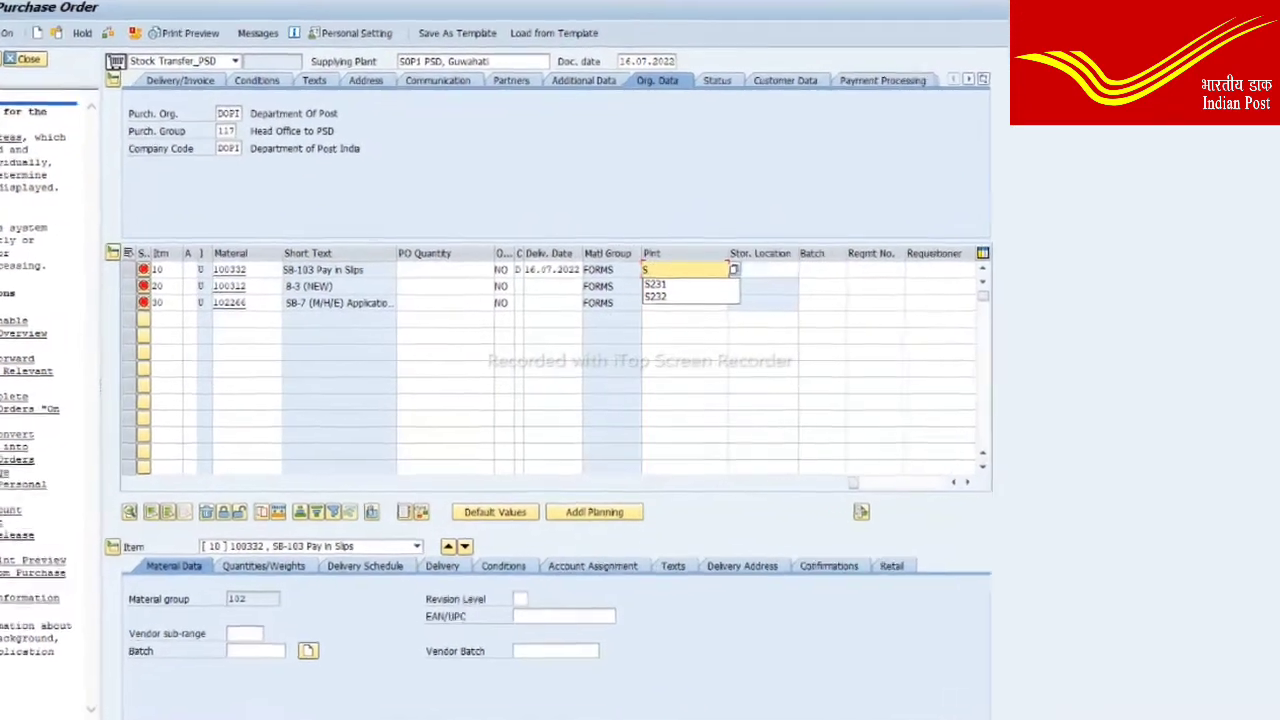
text(31)
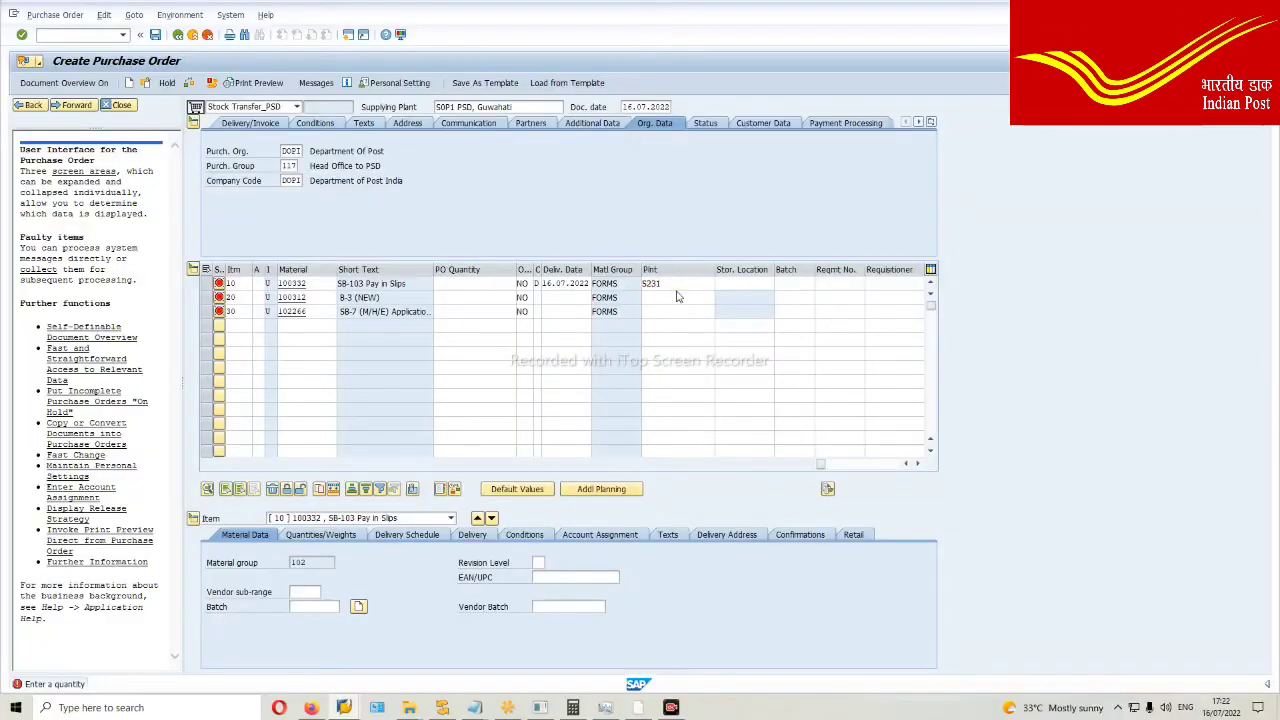
key(Return)
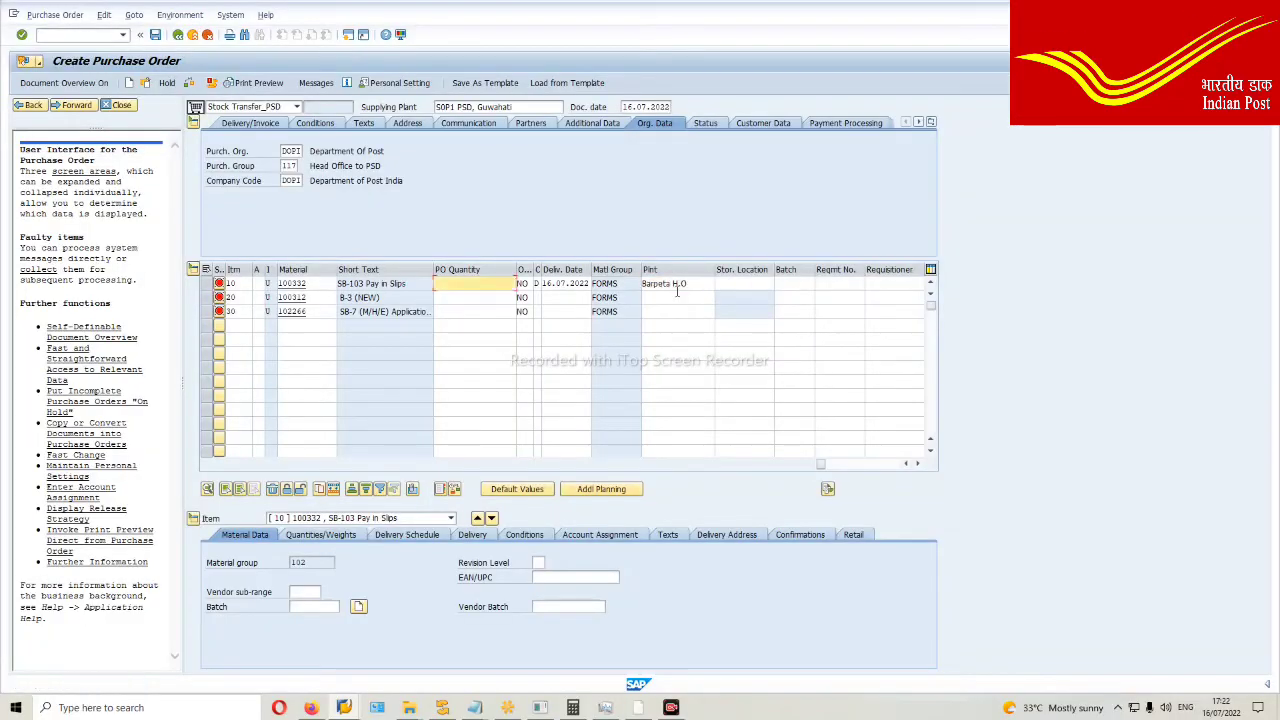
click(642, 284)
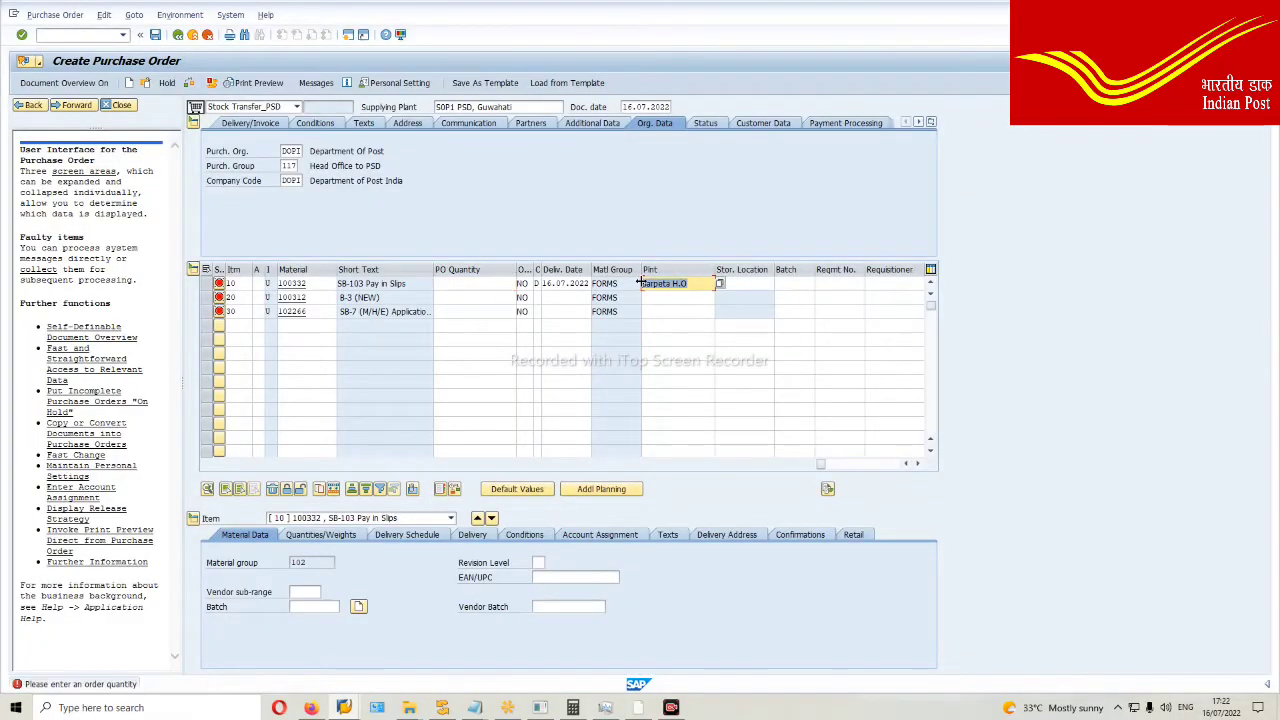
text(S23)
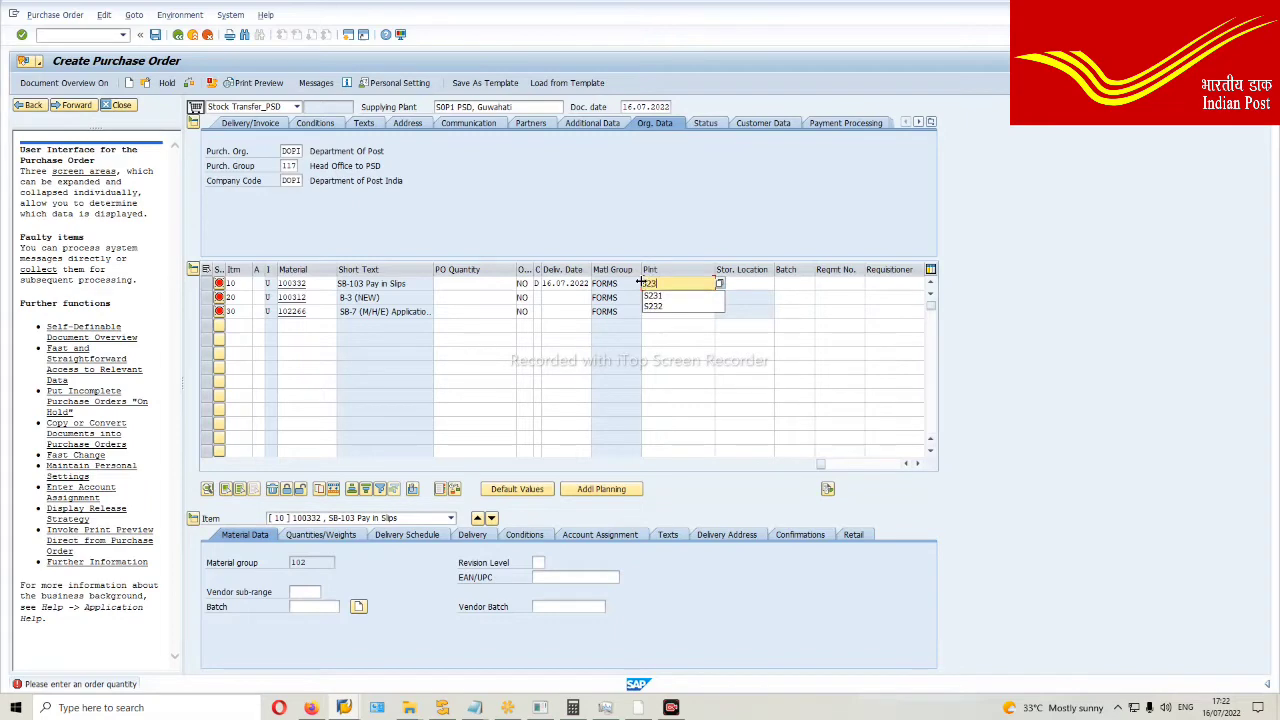
text(2)
key(Return)
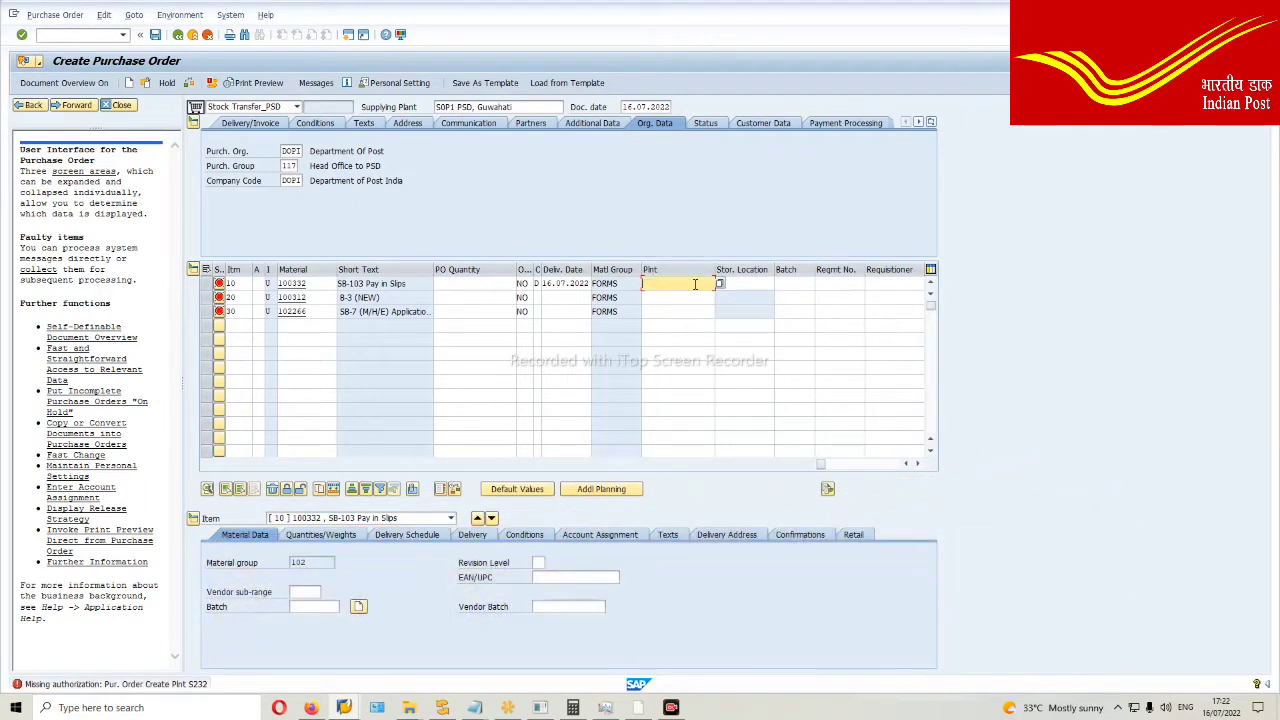
text(S231)
key(Return)
Step: Give items 20 and 30 plant S231 as well and confirm all three
click(679, 297)
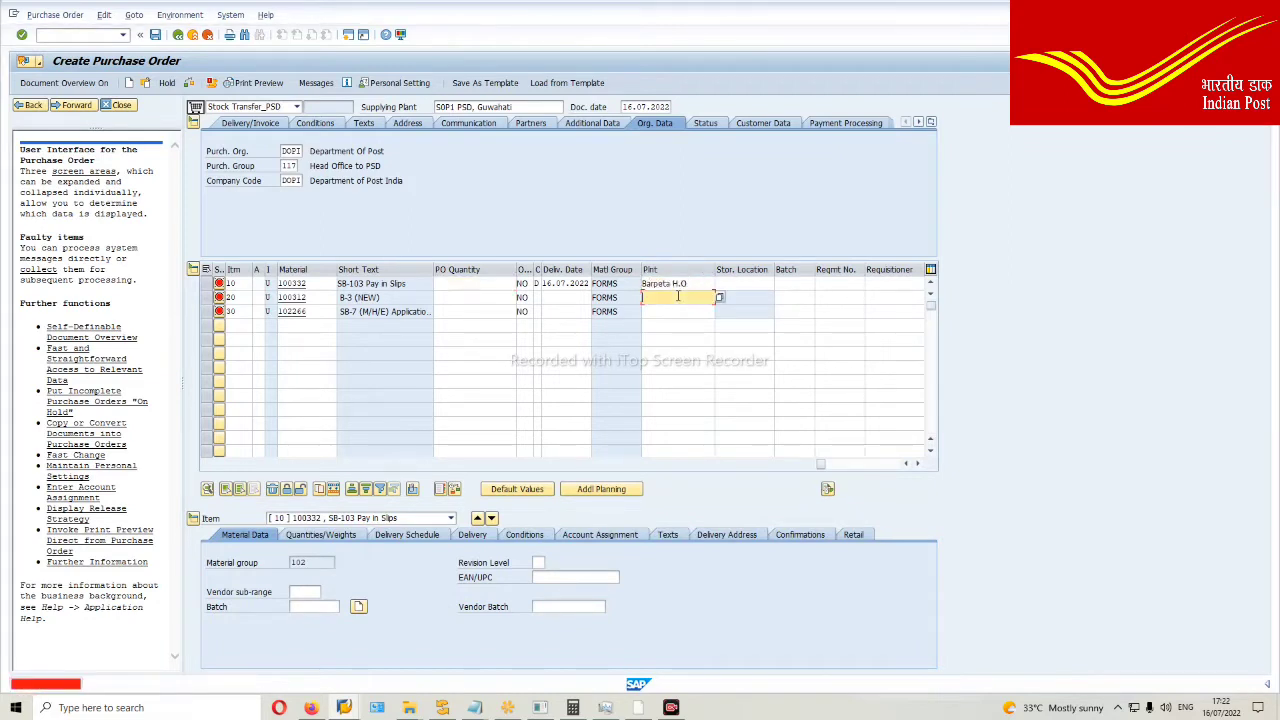
text(S231)
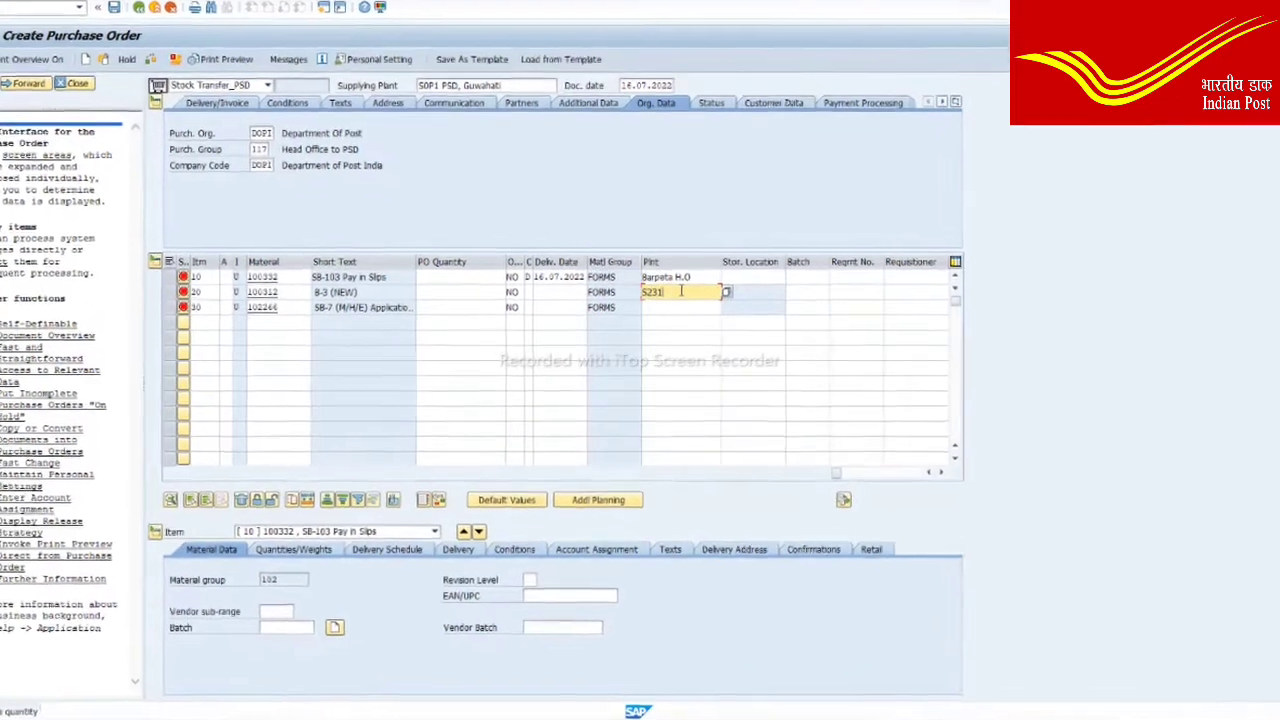
click(666, 304)
text(S)
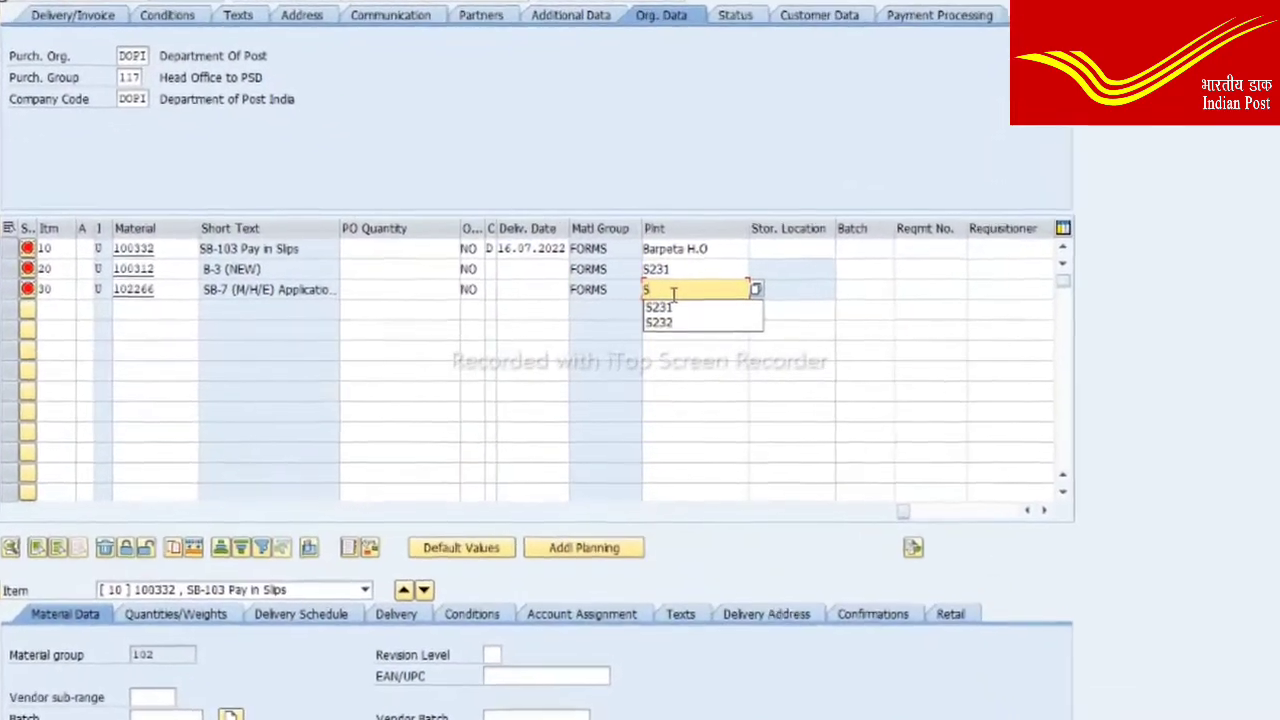
click(672, 302)
key(Return)
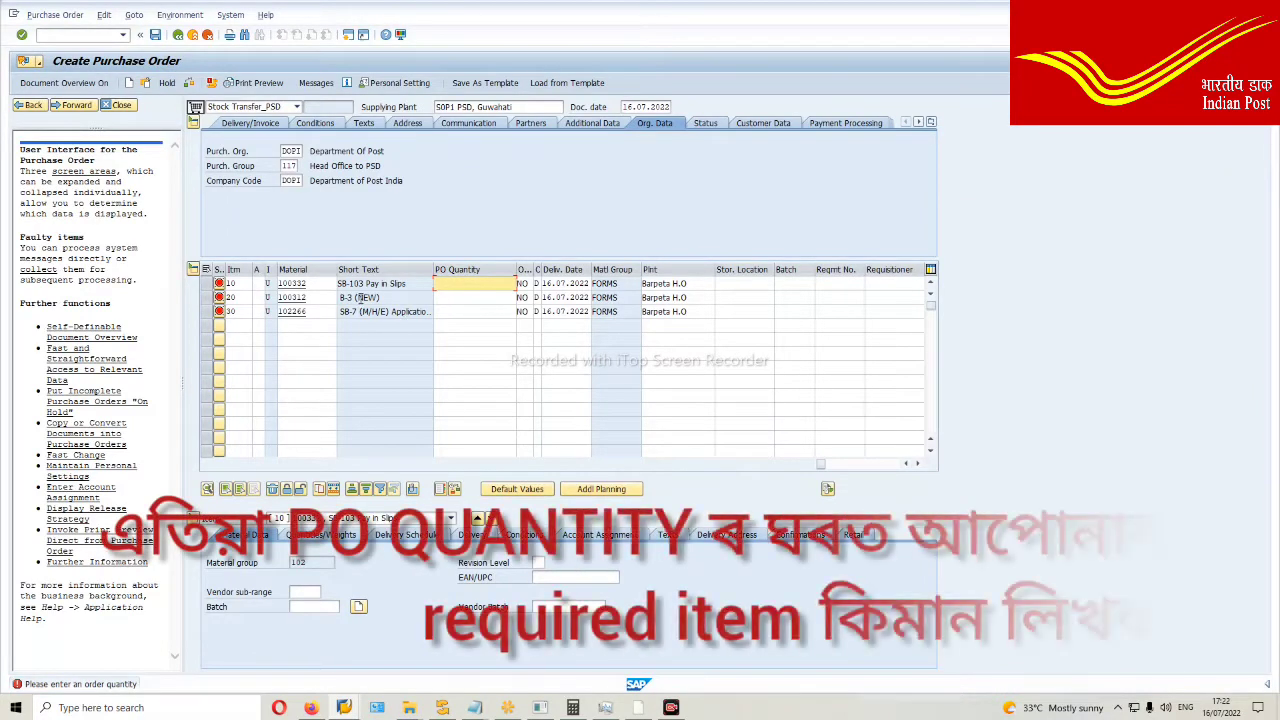
Step: Enter a PO quantity of 5,000 for all three items and confirm
text(000)
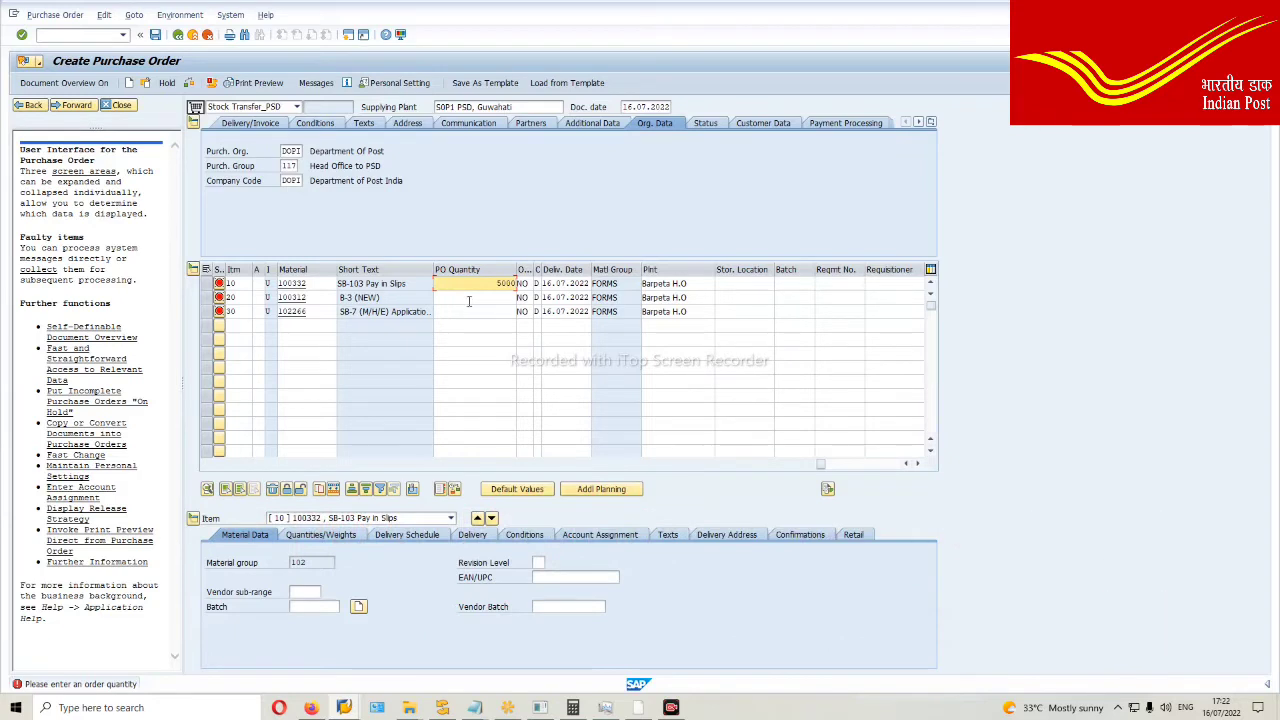
click(468, 298)
click(471, 310)
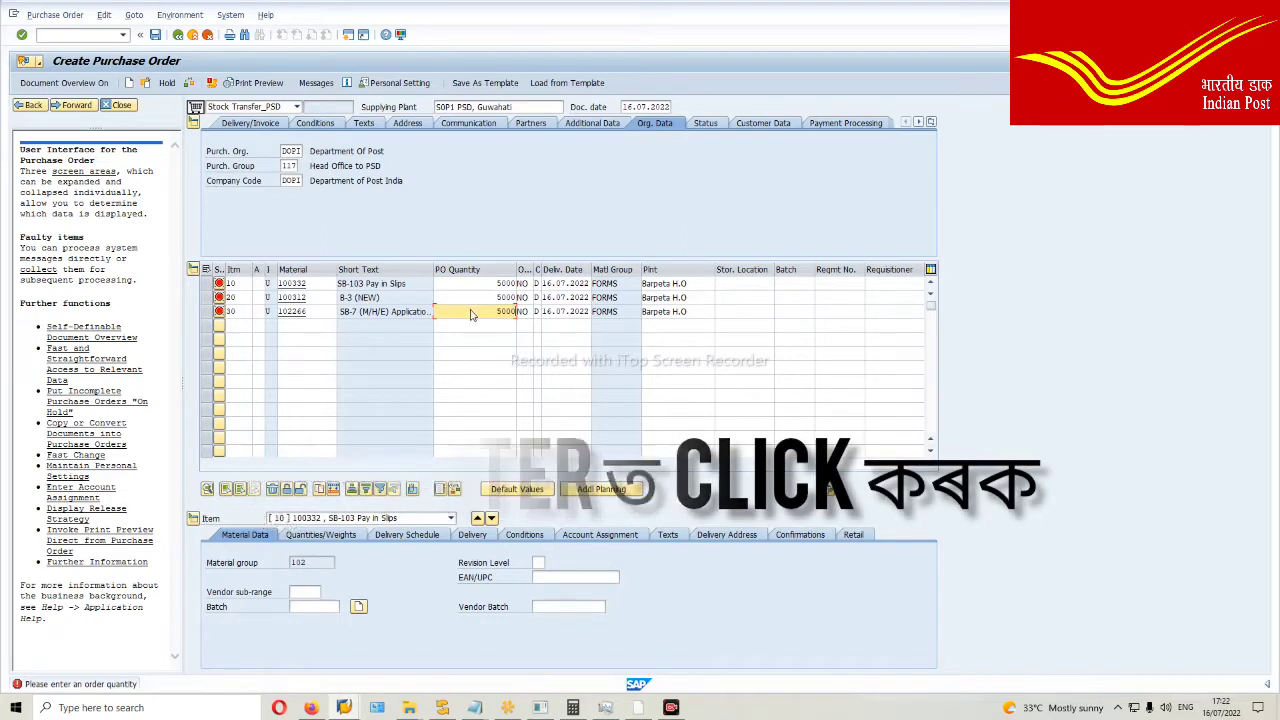
key(Return)
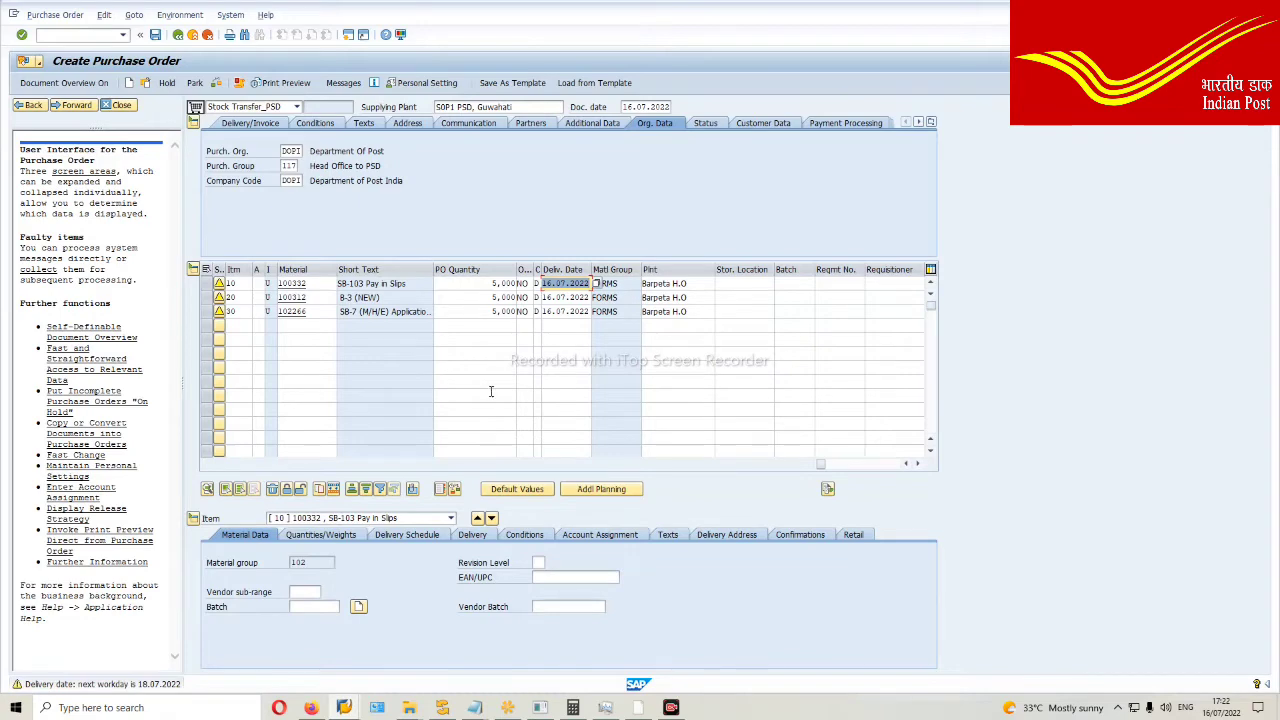
click(757, 284)
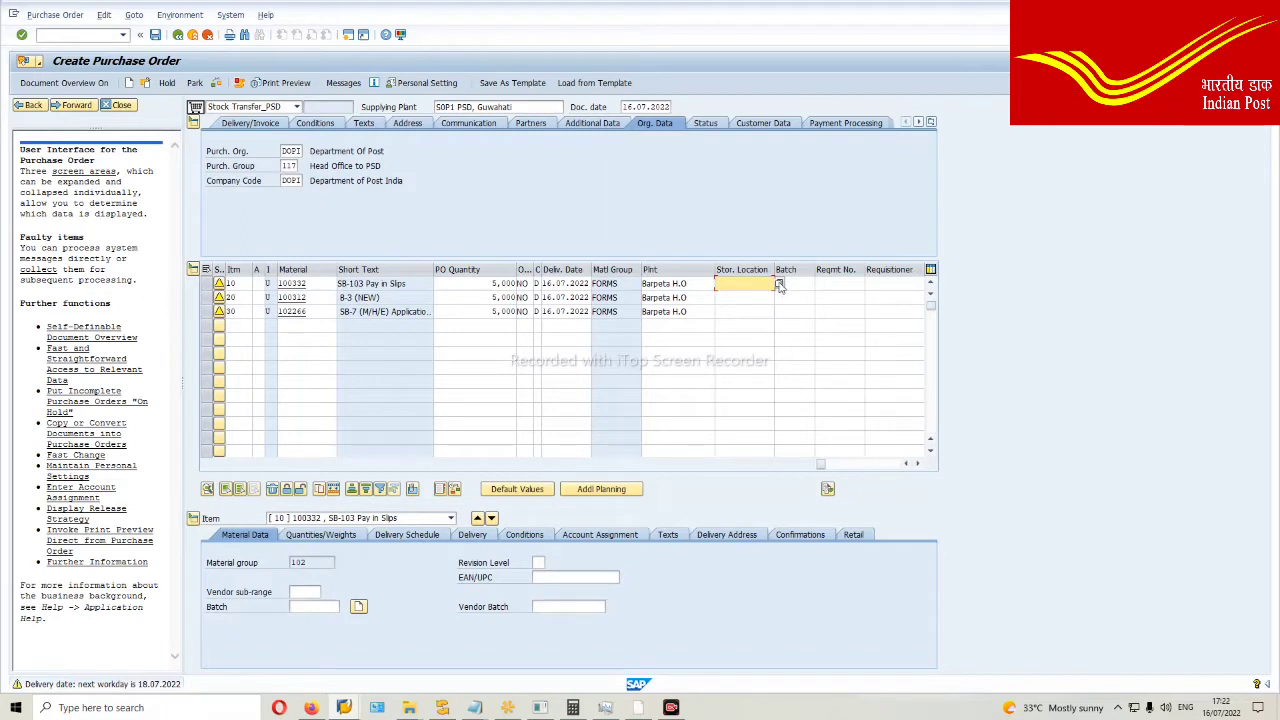
Step: Set item 10's storage location to Baharihat S.O
click(780, 286)
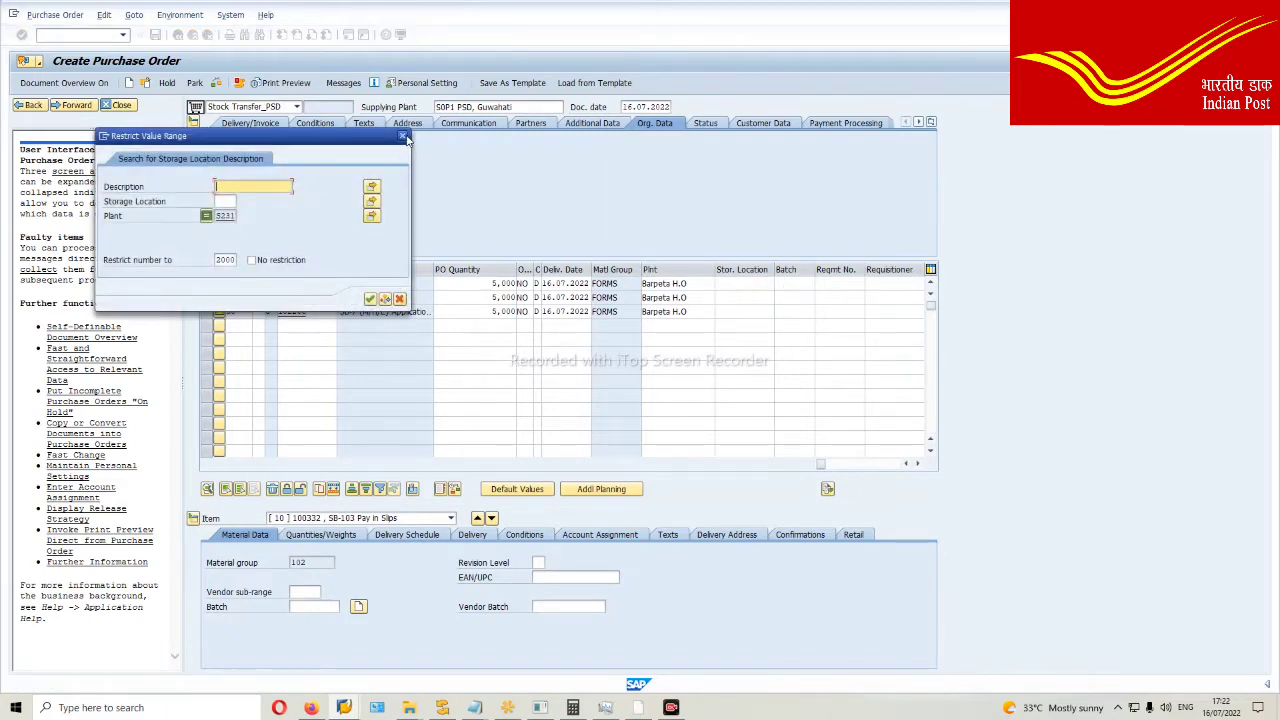
click(402, 136)
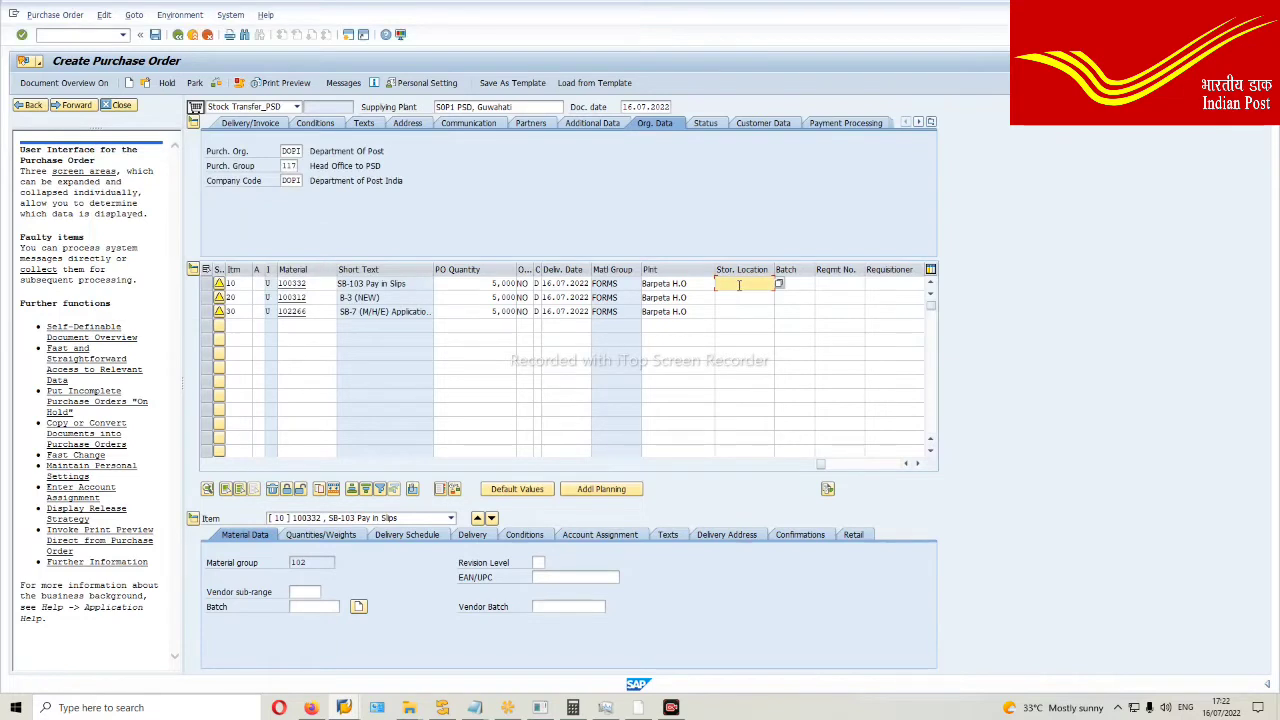
text(BAHARIHAT)
key(Return)
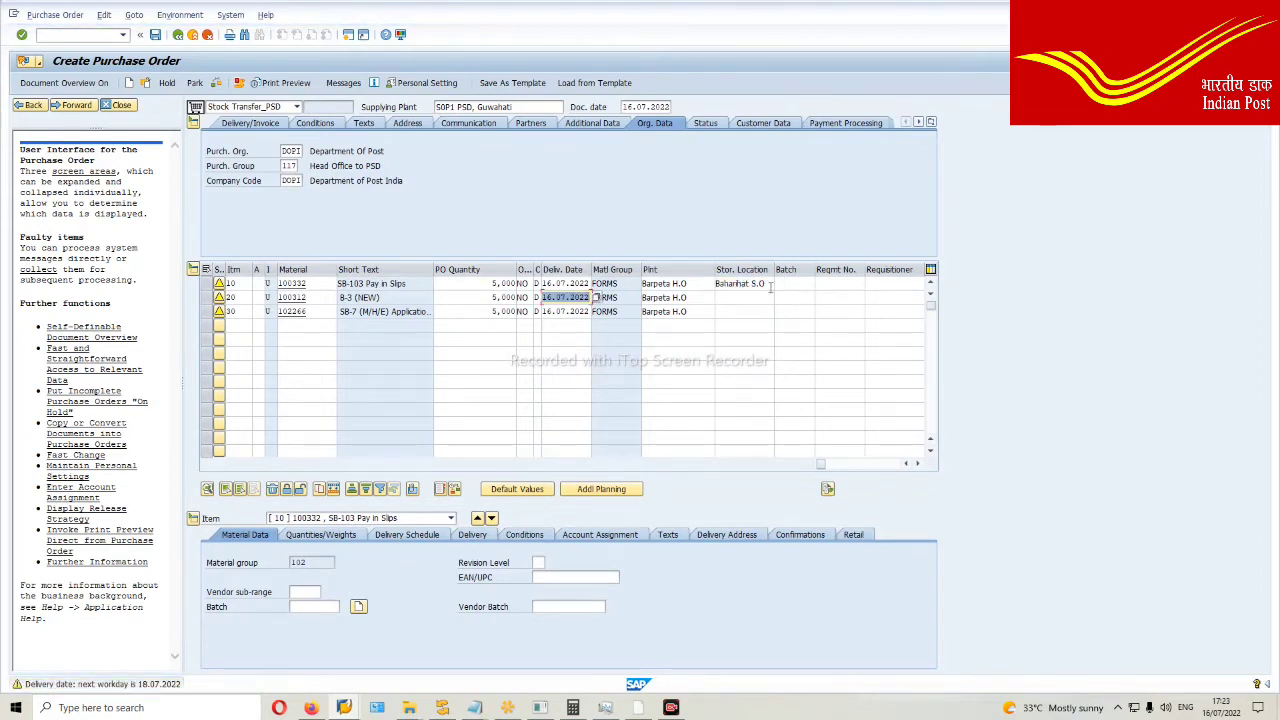
Step: Copy storage location Baharihat S.O into items 20 and 30 and confirm
drag(767, 286, 717, 286)
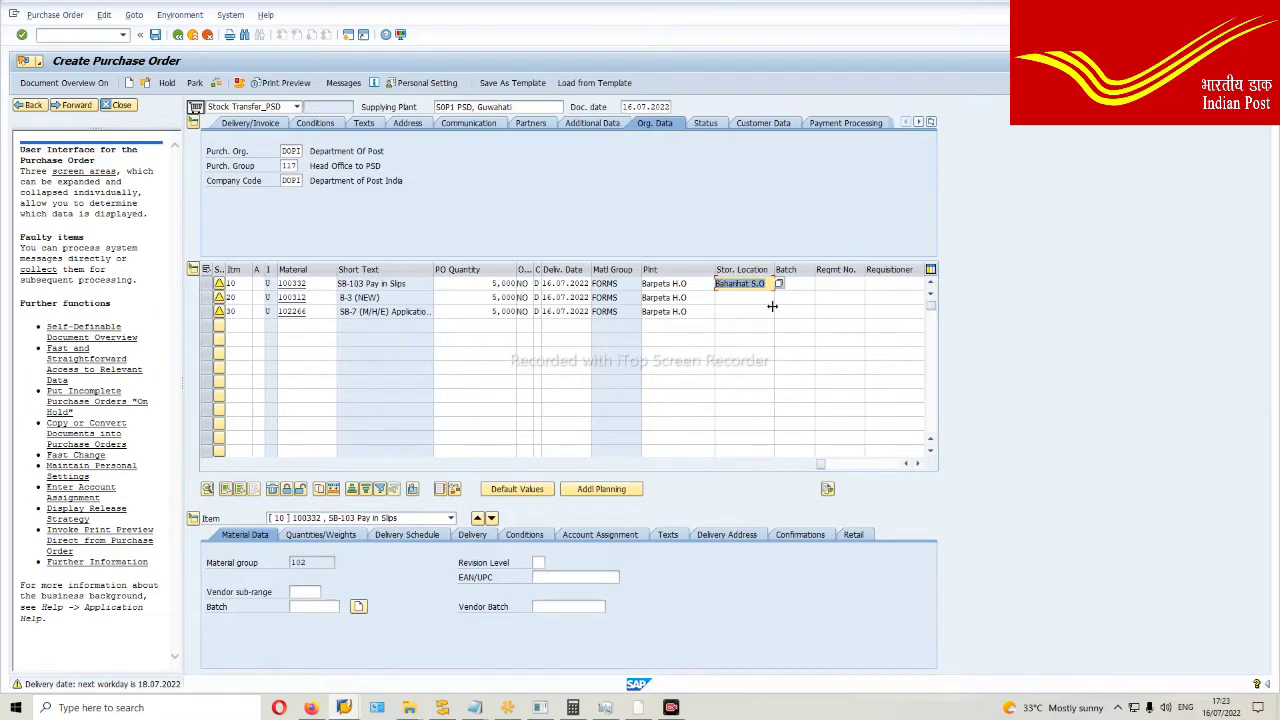
key(ctrl+c)
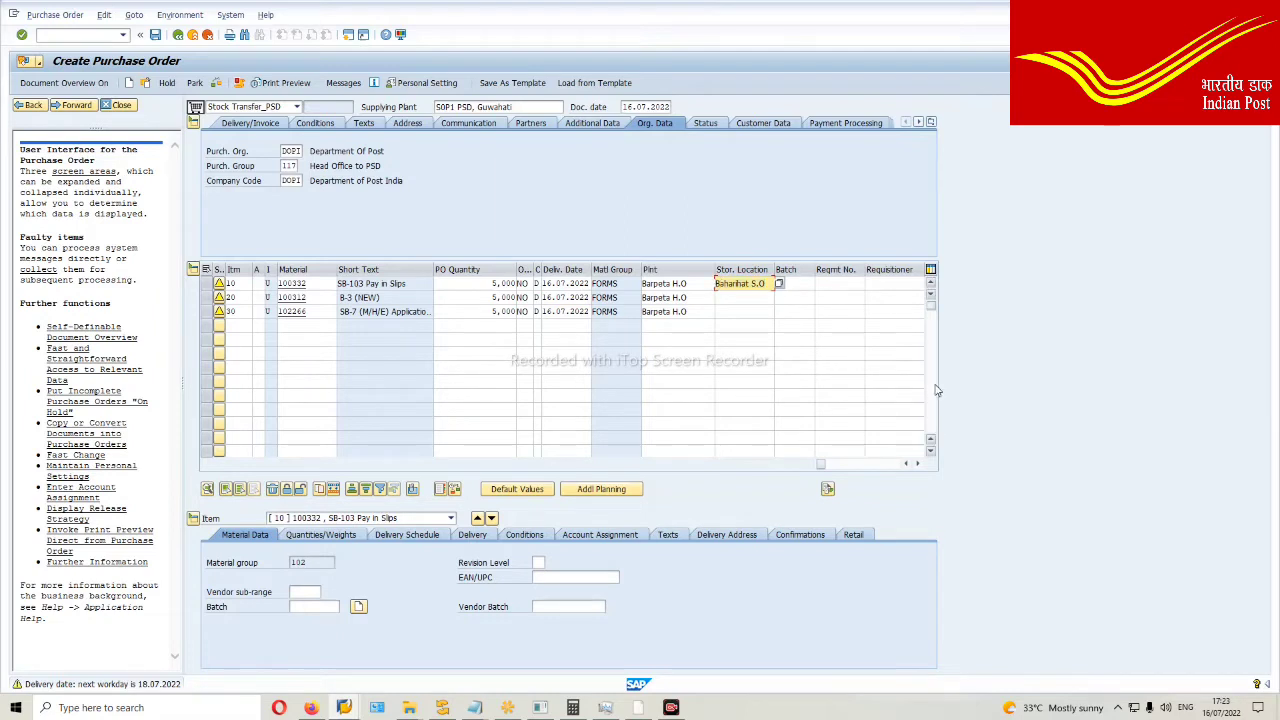
click(729, 296)
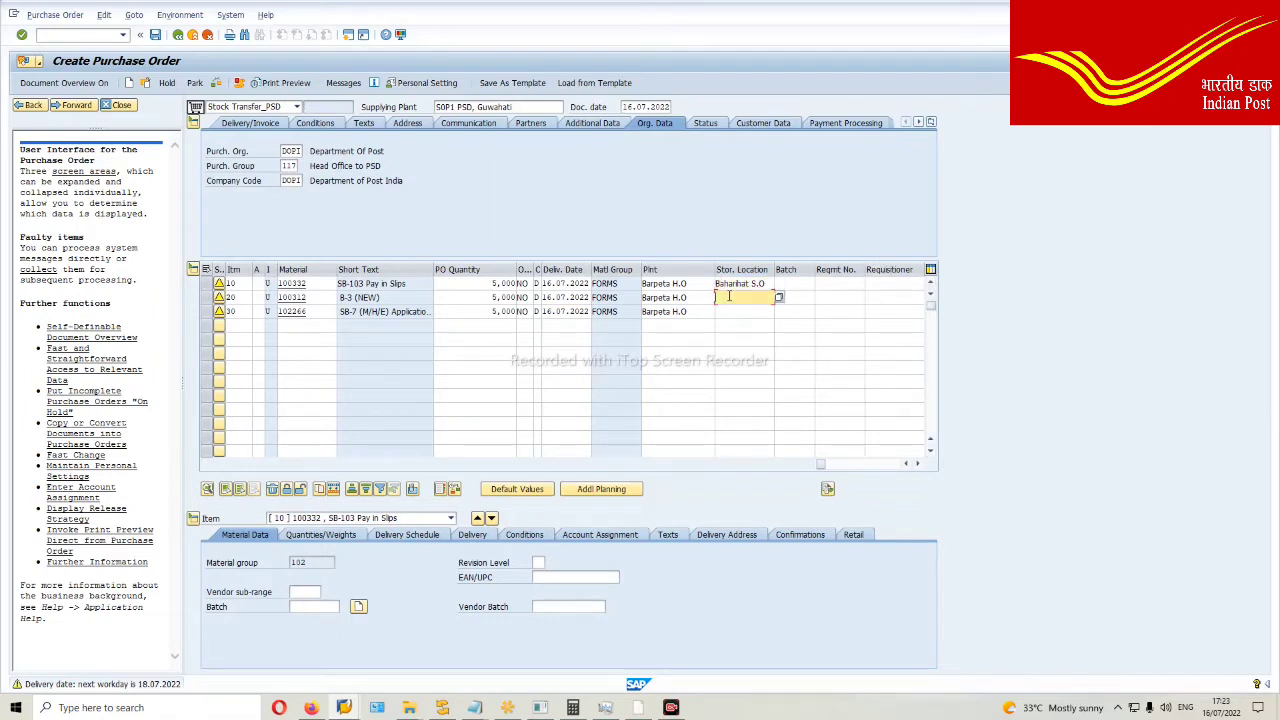
key(ctrl+v)
click(737, 313)
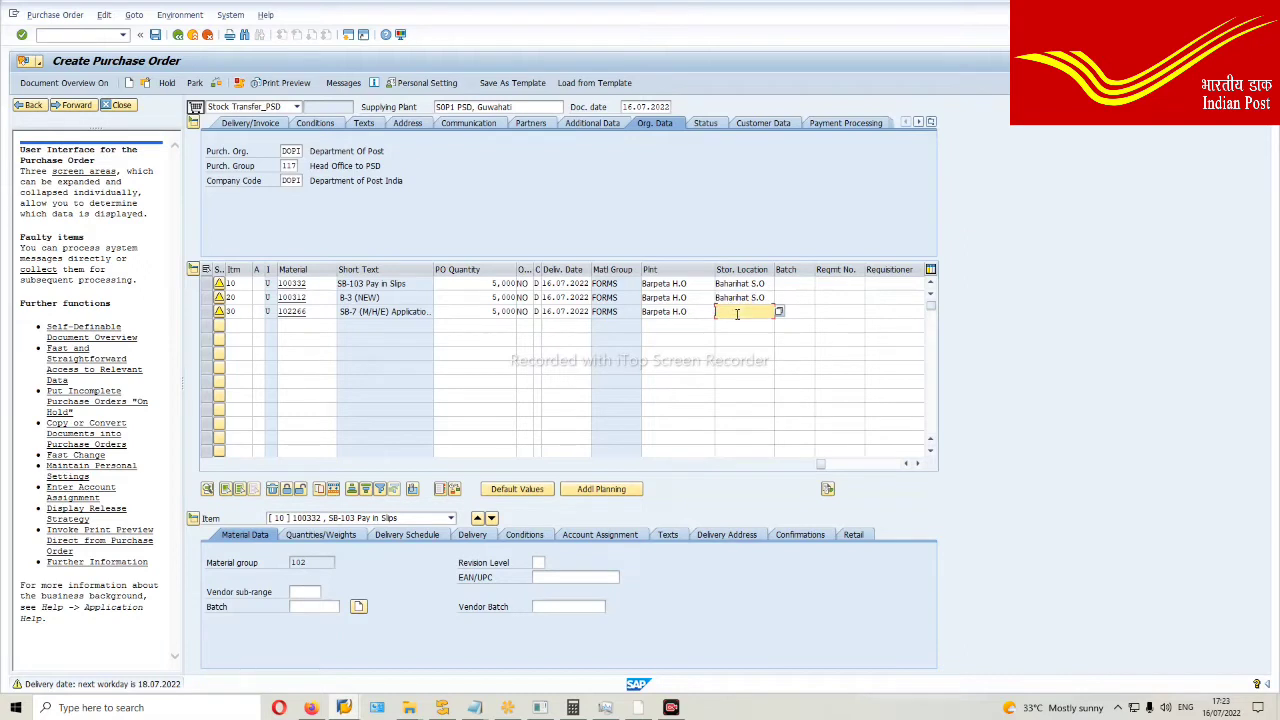
key(ctrl+v)
key(Return)
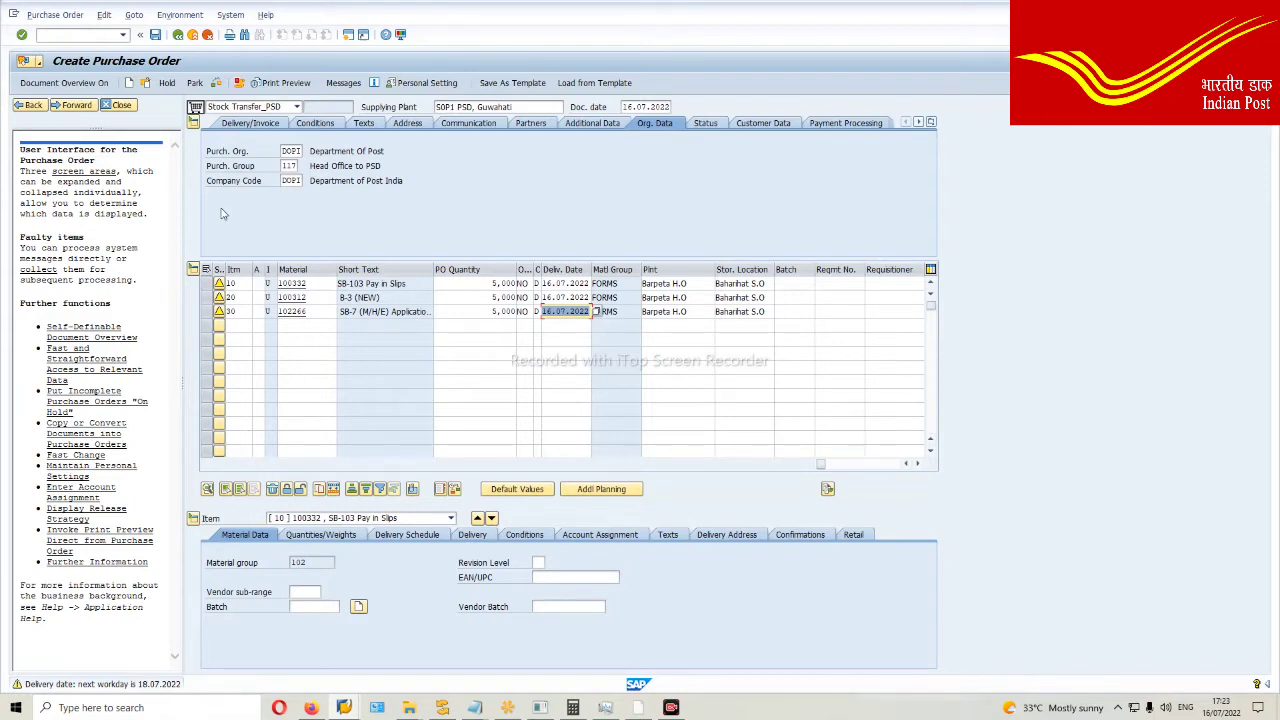
Step: Save the Stock Transfer_PSD purchase order
click(156, 35)
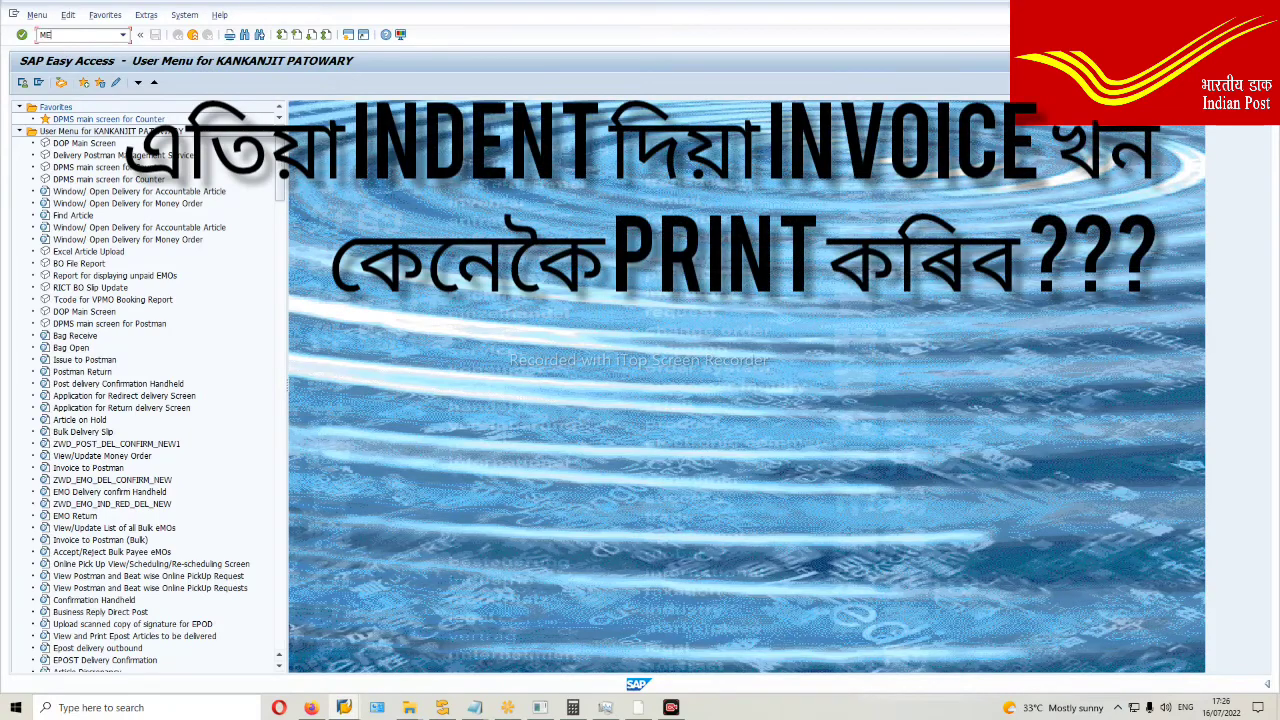
Step: Display the saved order in ME23N and print-preview its ZSTO Stock Transfer output
text(3N)
key(Return)
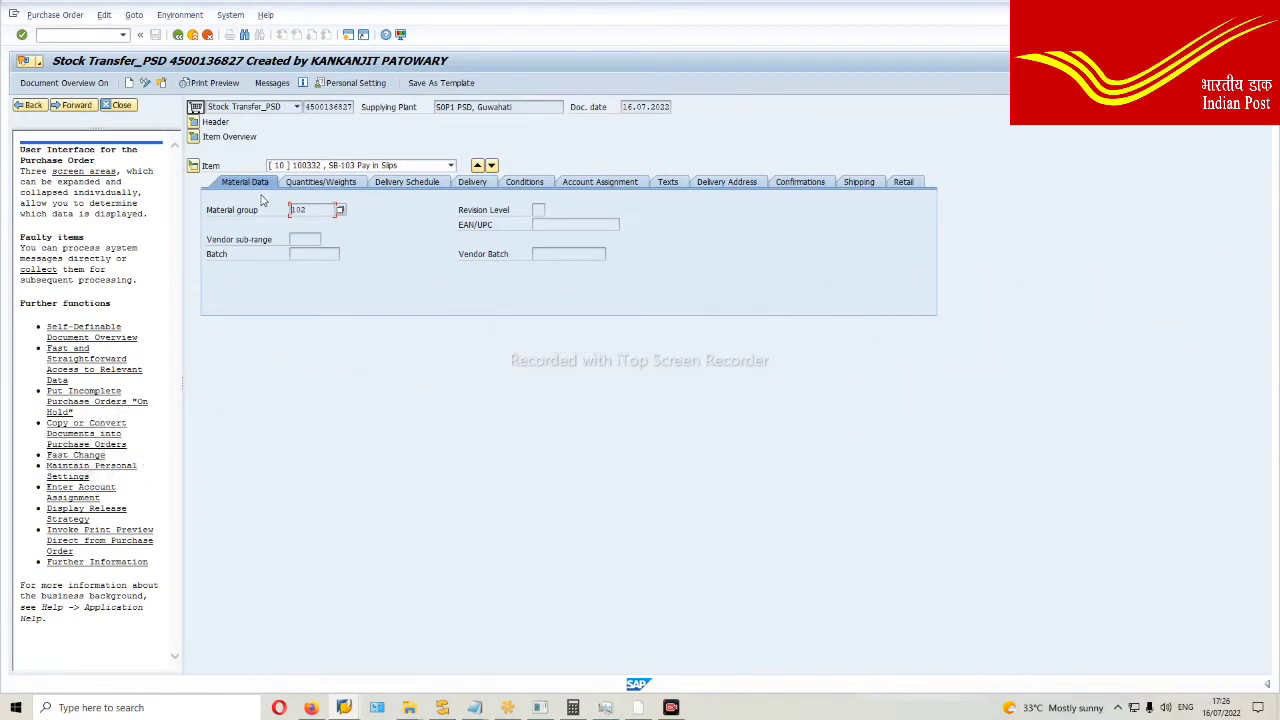
click(214, 83)
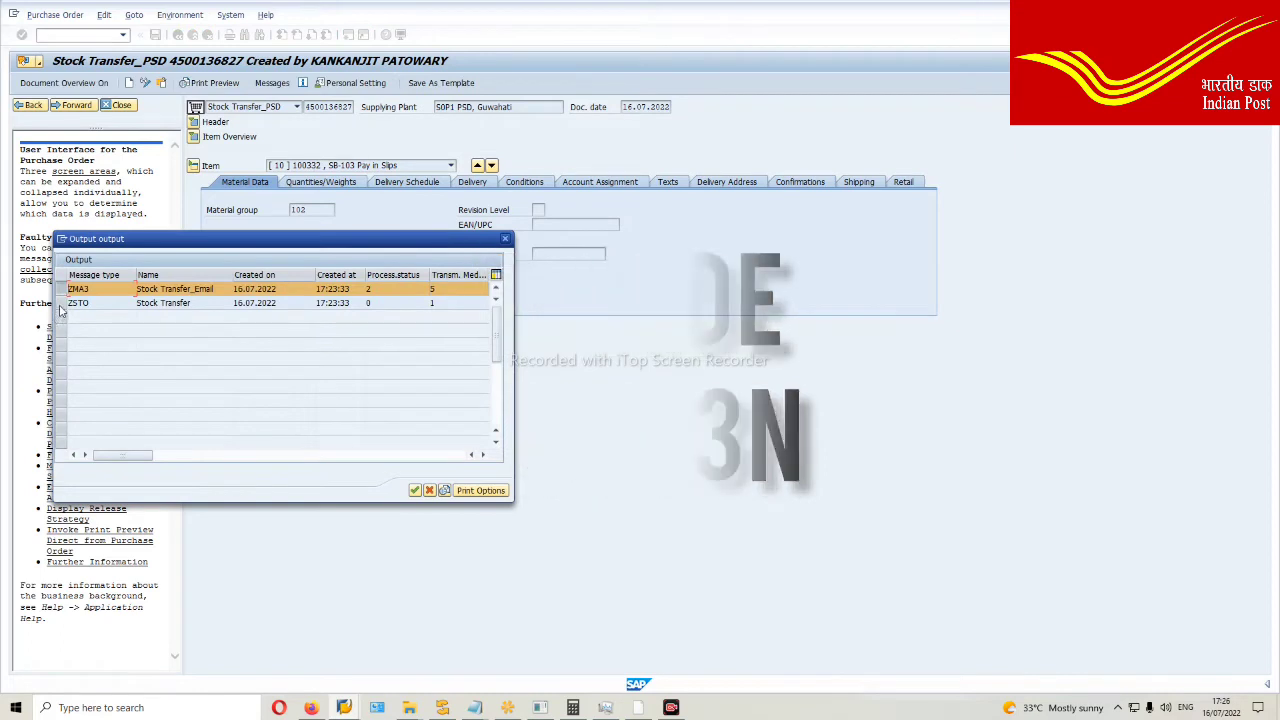
click(63, 303)
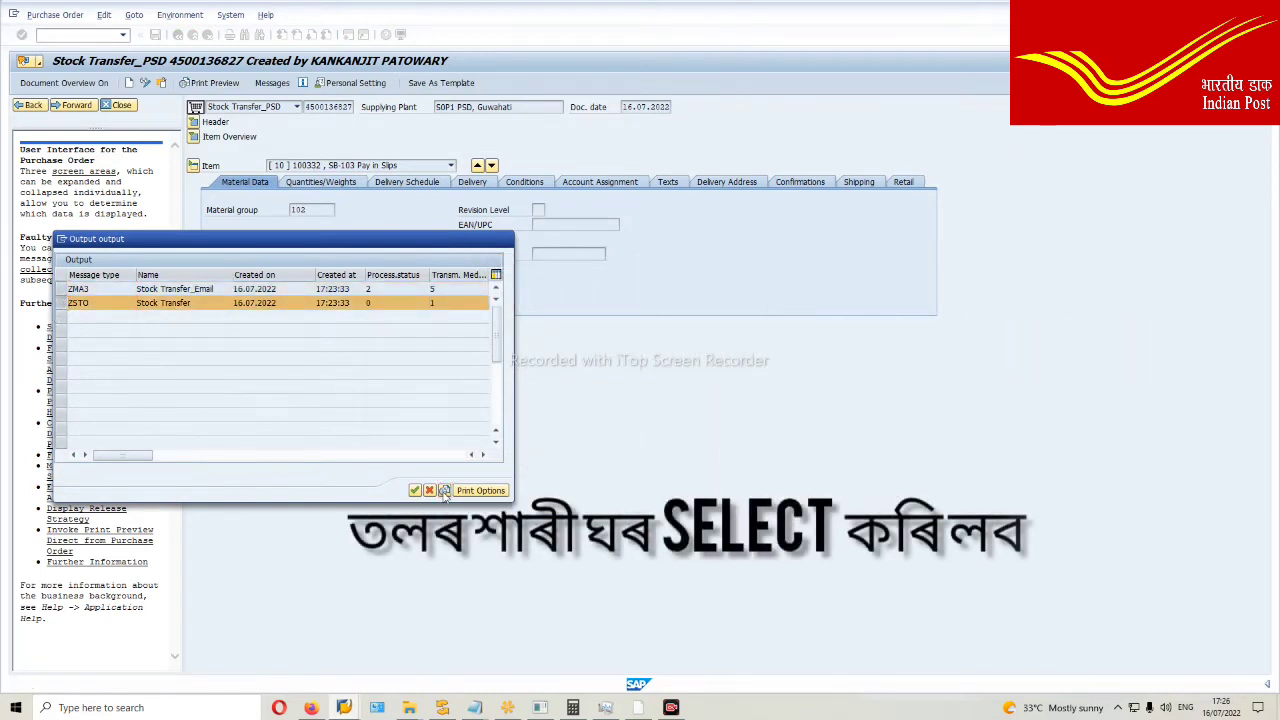
click(444, 490)
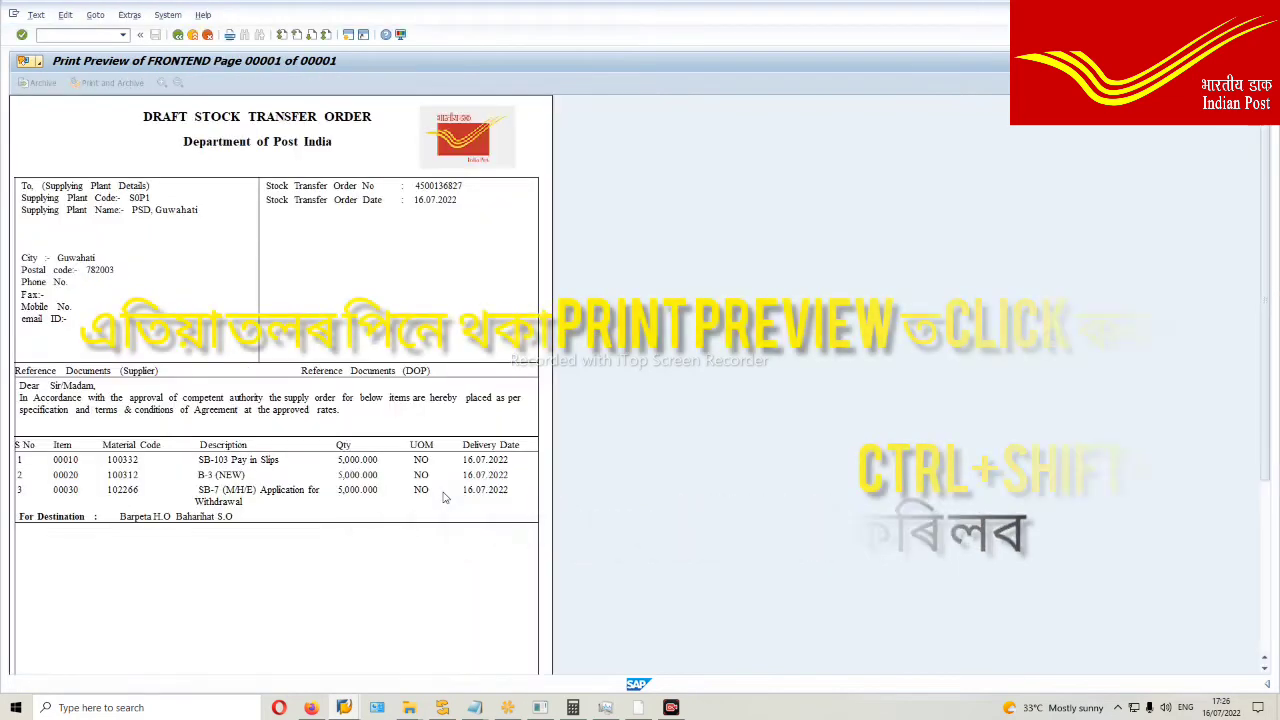